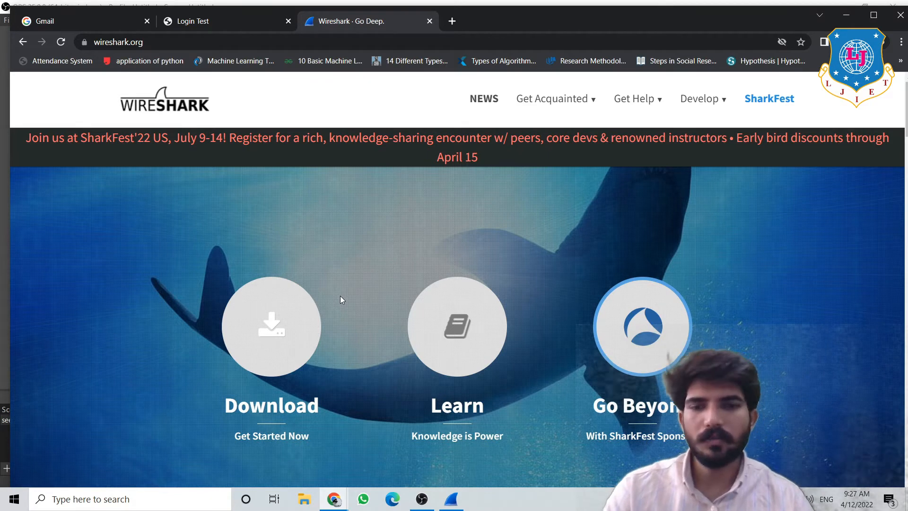
# - Bring Wireshark's welcome screen, with its list of capture interfaces, to the front
pyautogui.click(450, 499)
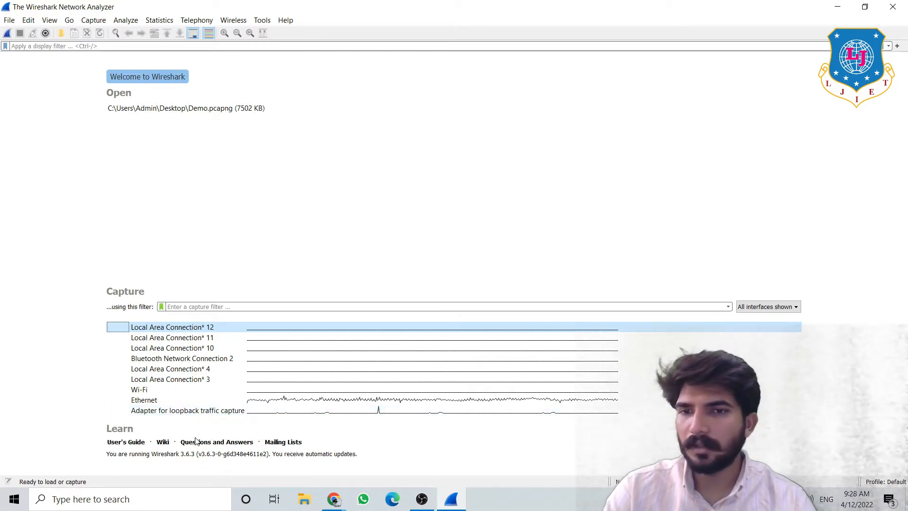
# - Bring back the Chrome window that shows the wireshark.org home page
pyautogui.moveTo(182, 400)
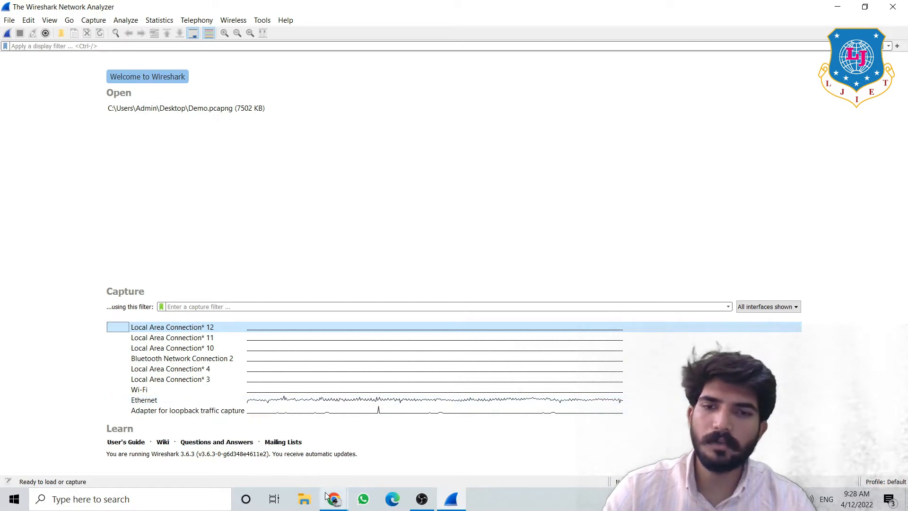
pyautogui.moveTo(328, 497)
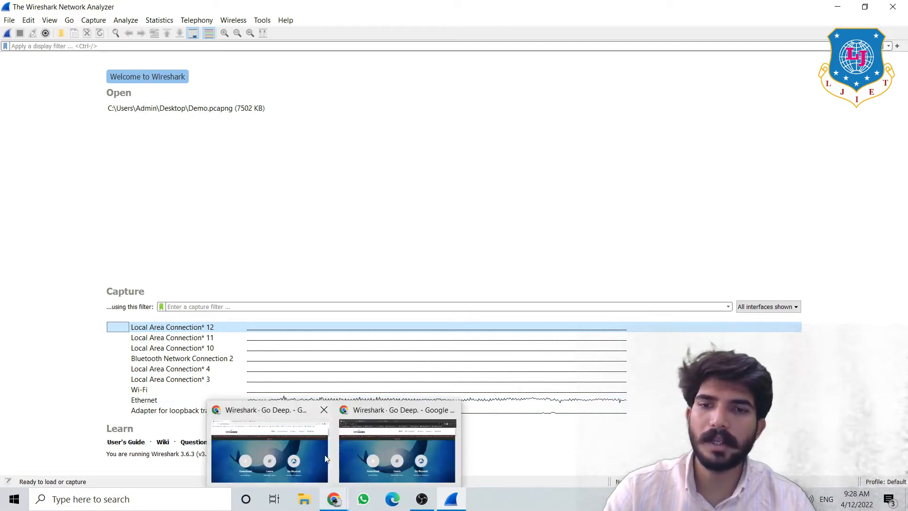
pyautogui.click(350, 453)
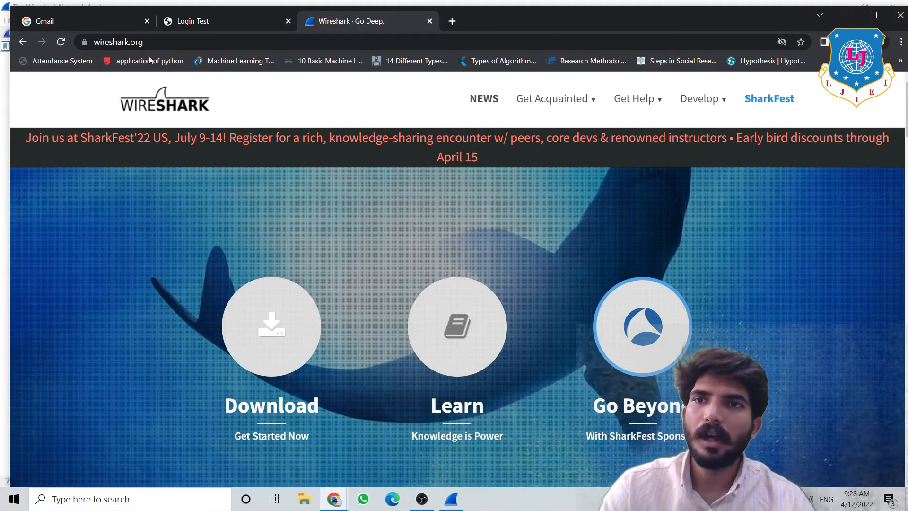
# - Compare the Gmail and Login Test tabs, and show why the Login Test page is not secure
pyautogui.click(120, 21)
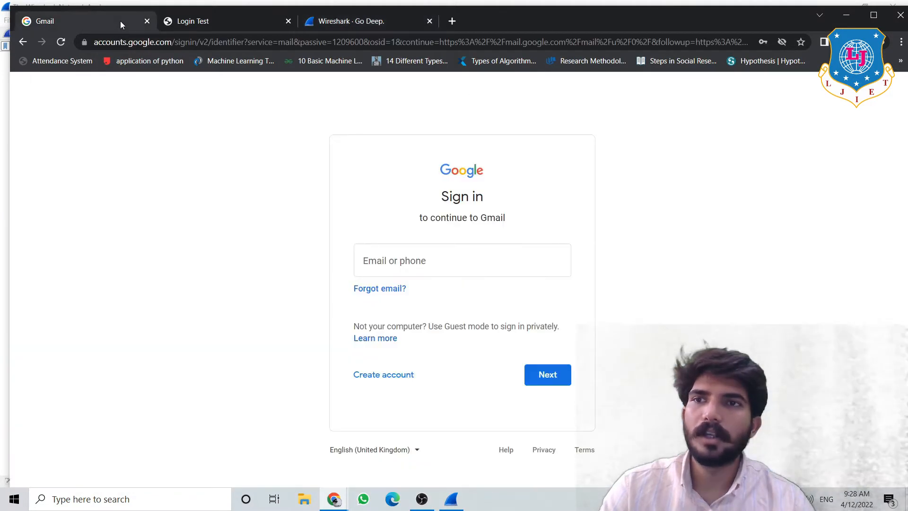
pyautogui.click(195, 26)
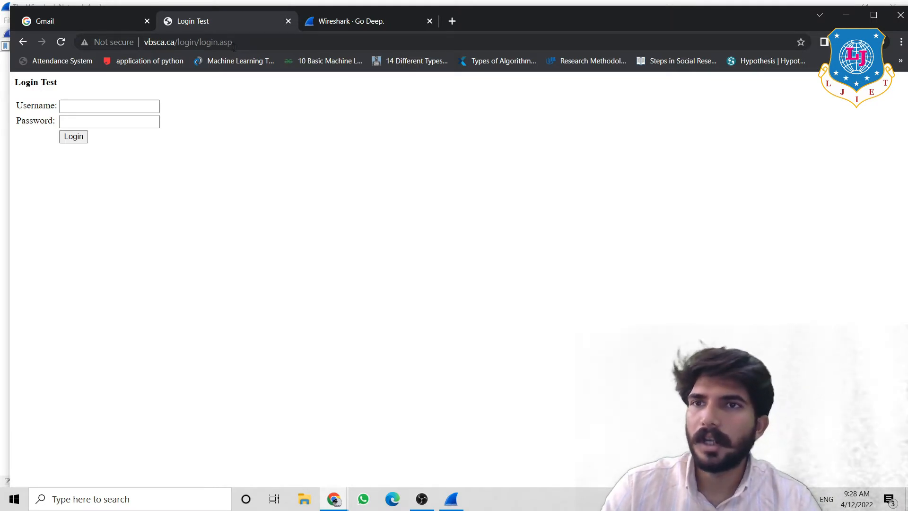
pyautogui.click(104, 17)
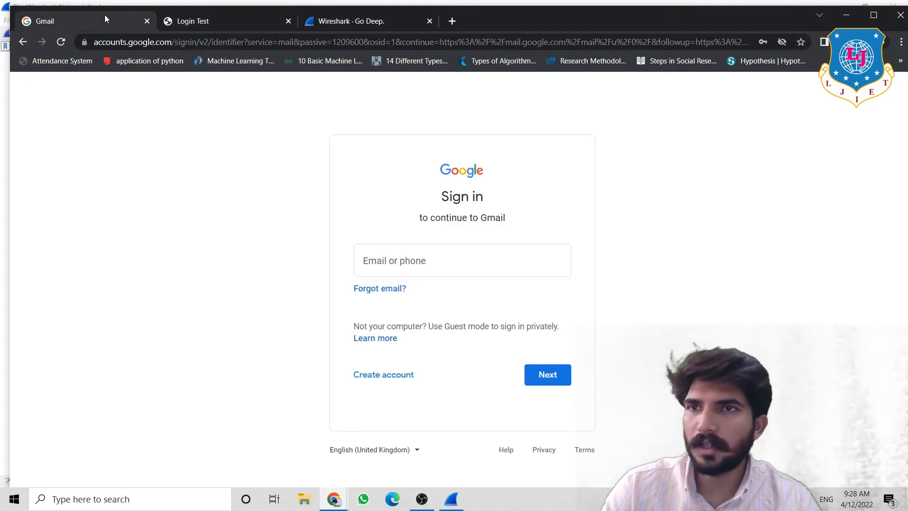
pyautogui.click(171, 27)
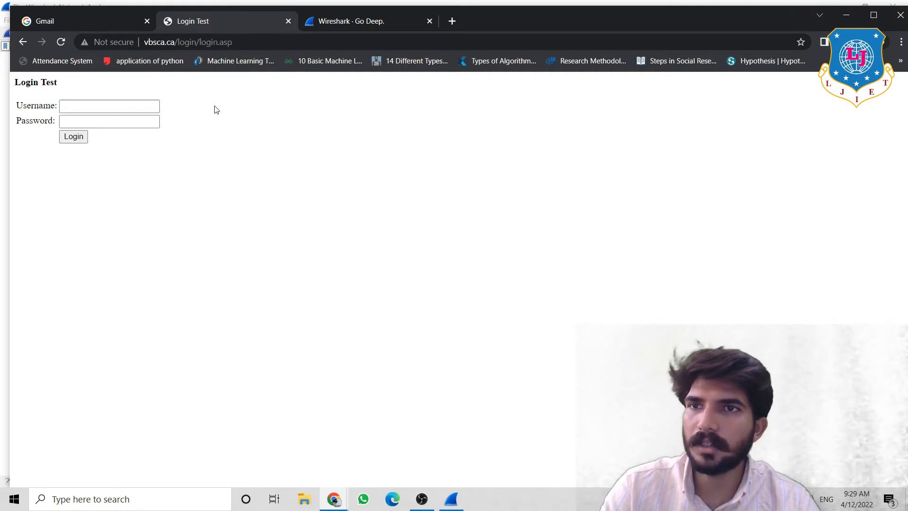
pyautogui.click(117, 44)
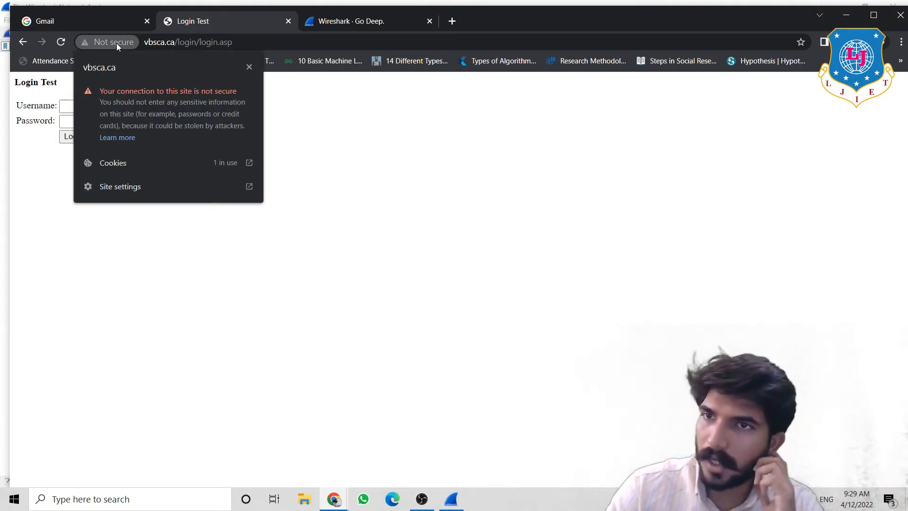
# - On the Gmail sign-in tab, show the connection security details
pyautogui.click(98, 19)
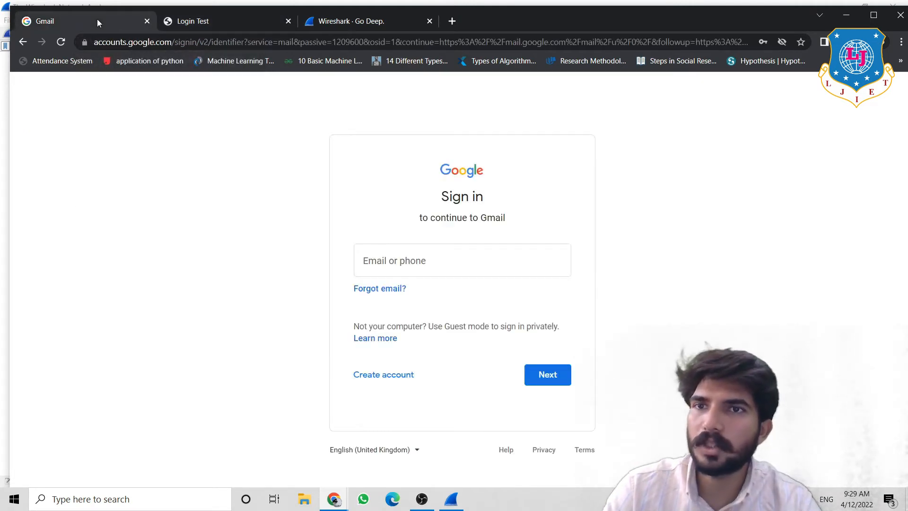
pyautogui.click(86, 42)
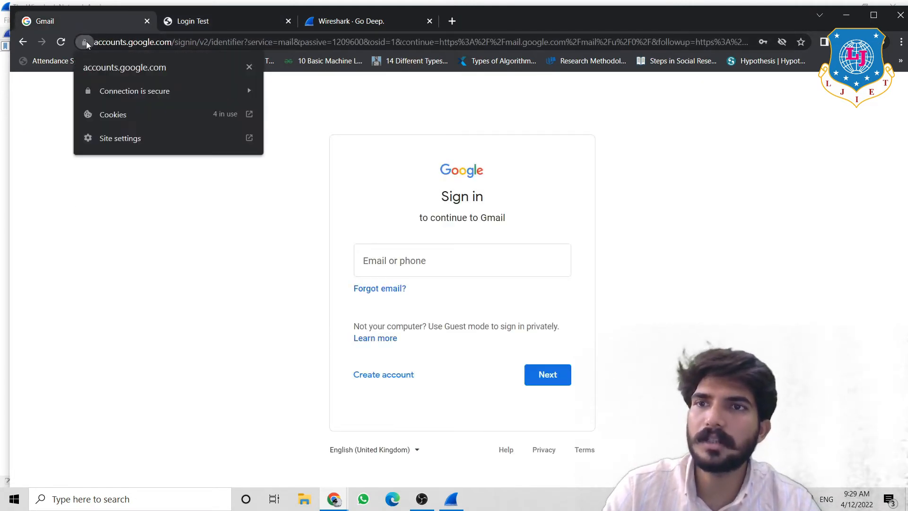
pyautogui.click(113, 90)
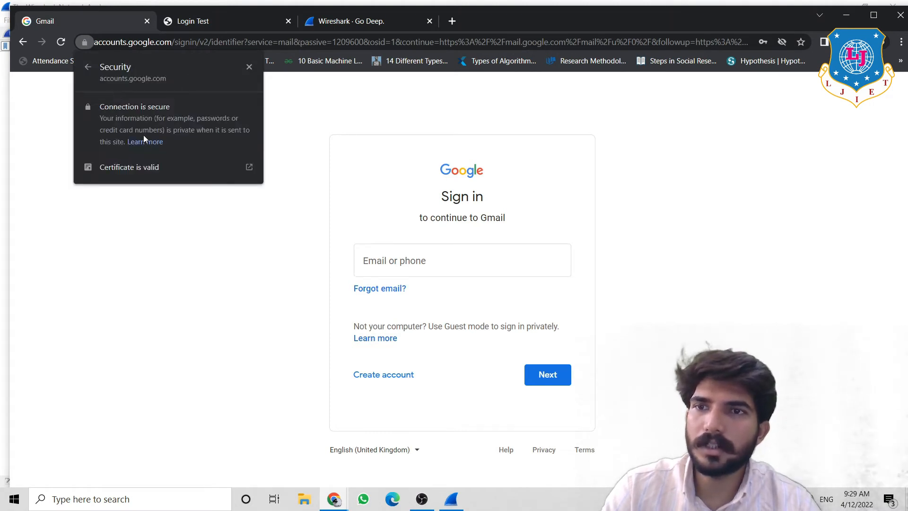
# - Open the accounts.google.com certificate and view its Details field list
pyautogui.click(150, 165)
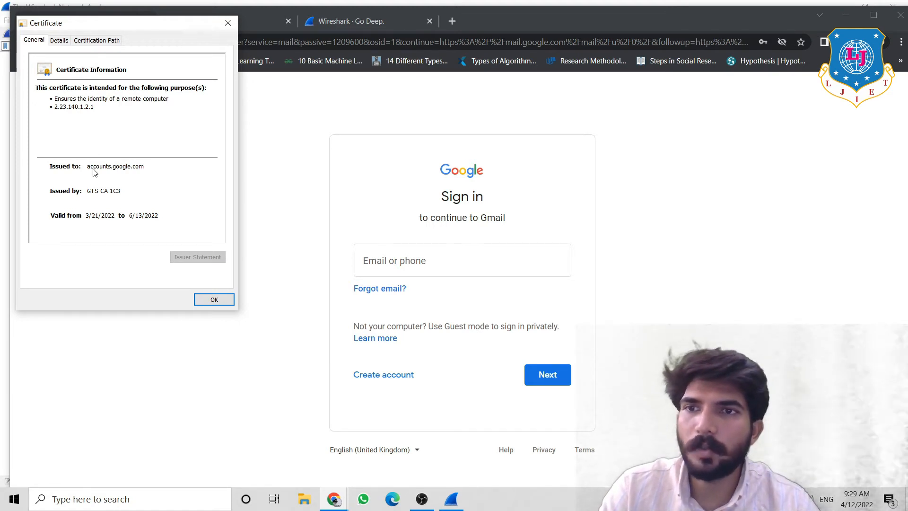
pyautogui.click(59, 40)
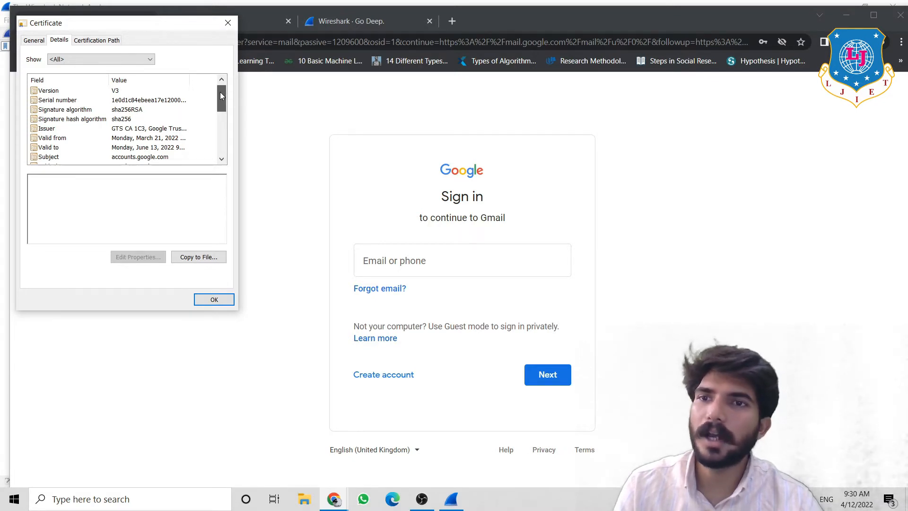
# - Inspect the certificate's Public key, Public key parameters (ECDSA_P256) and Key Usage fields
pyautogui.moveTo(221, 92); pyautogui.dragTo(220, 101)
pyautogui.click(149, 138)
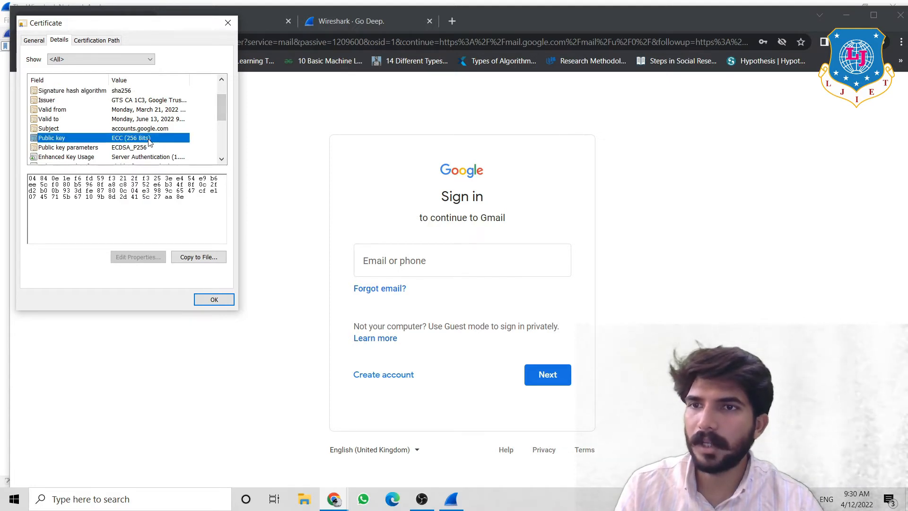
pyautogui.click(161, 196)
pyautogui.moveTo(161, 196); pyautogui.dragTo(22, 182)
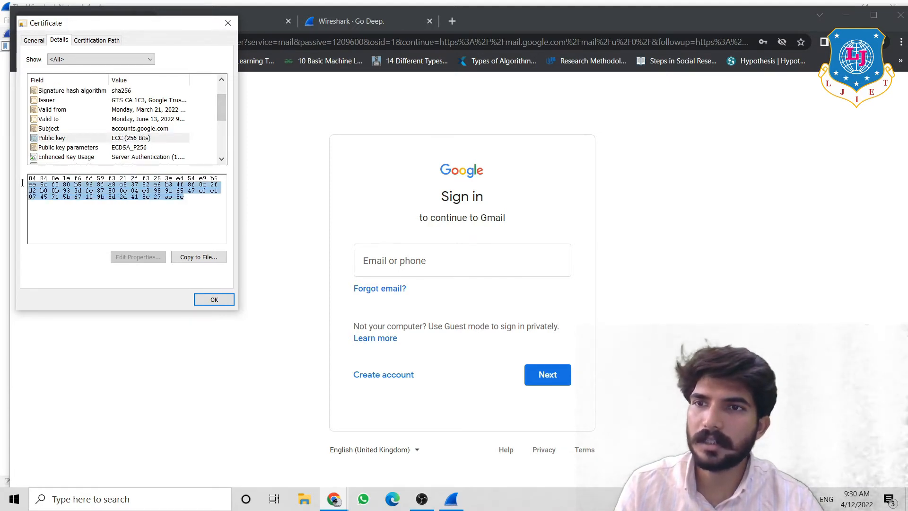
pyautogui.click(47, 147)
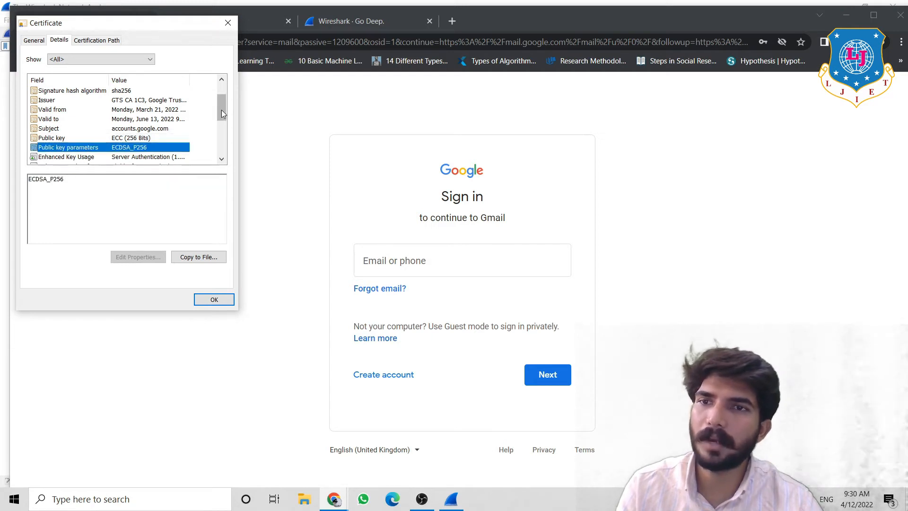
pyautogui.moveTo(219, 112); pyautogui.dragTo(223, 146)
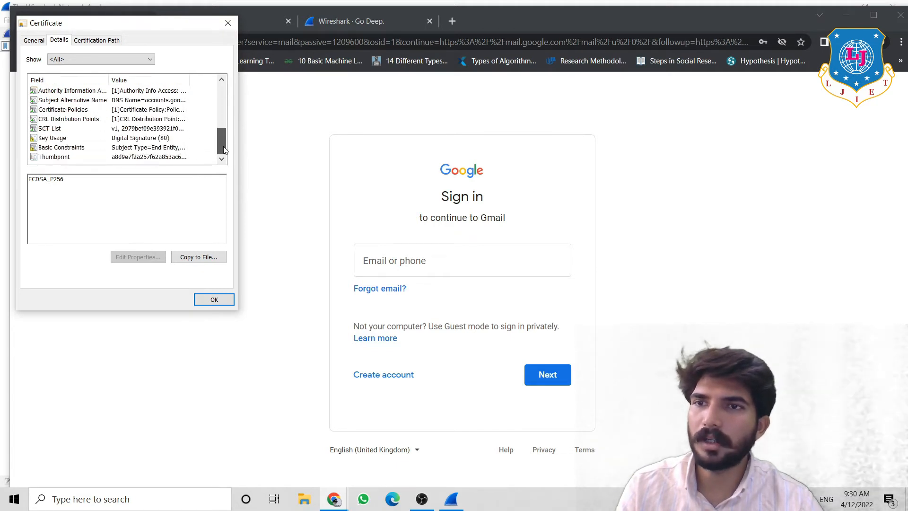
pyautogui.click(159, 141)
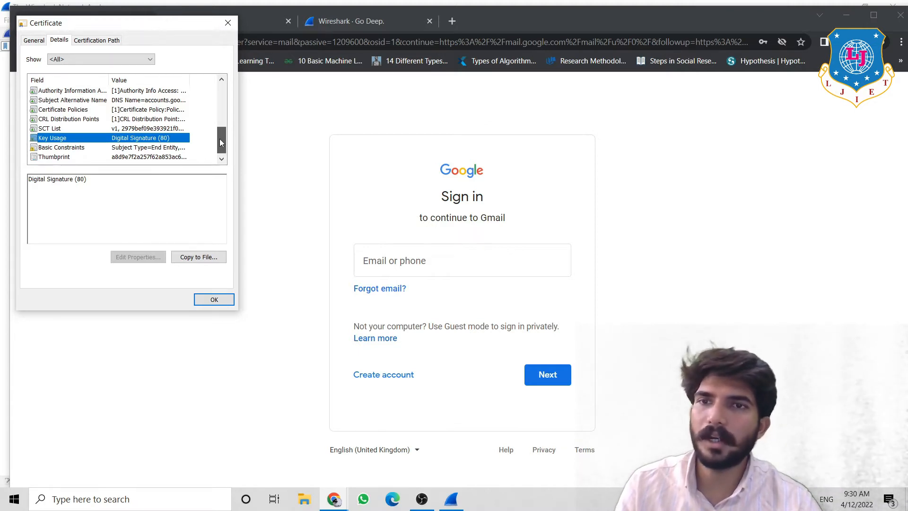
pyautogui.moveTo(220, 138); pyautogui.dragTo(219, 135)
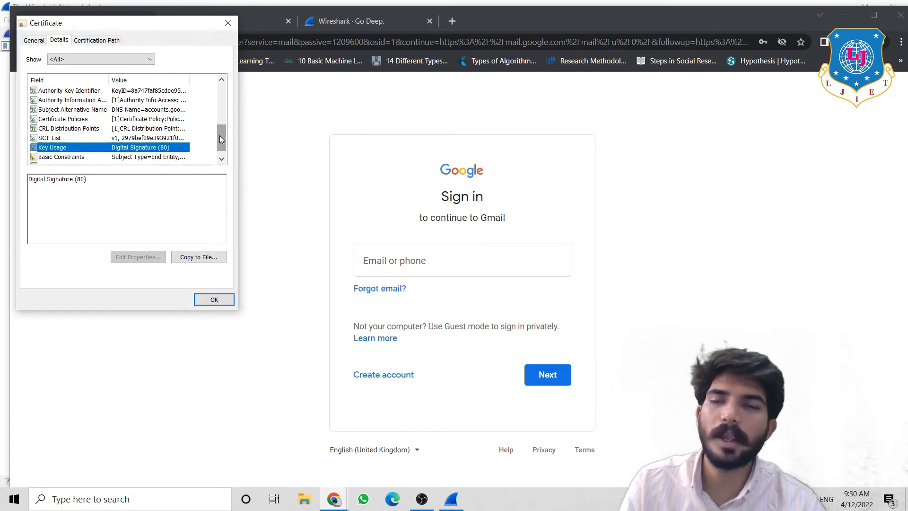
pyautogui.moveTo(219, 137); pyautogui.dragTo(217, 124)
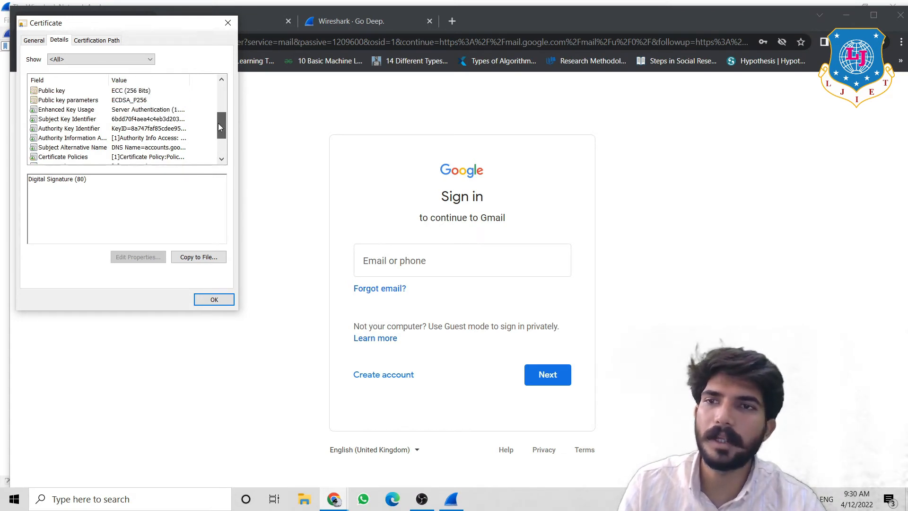
# - Review the ECC (256 Bits) public key hex value again, then close the certificate with OK
pyautogui.click(150, 94)
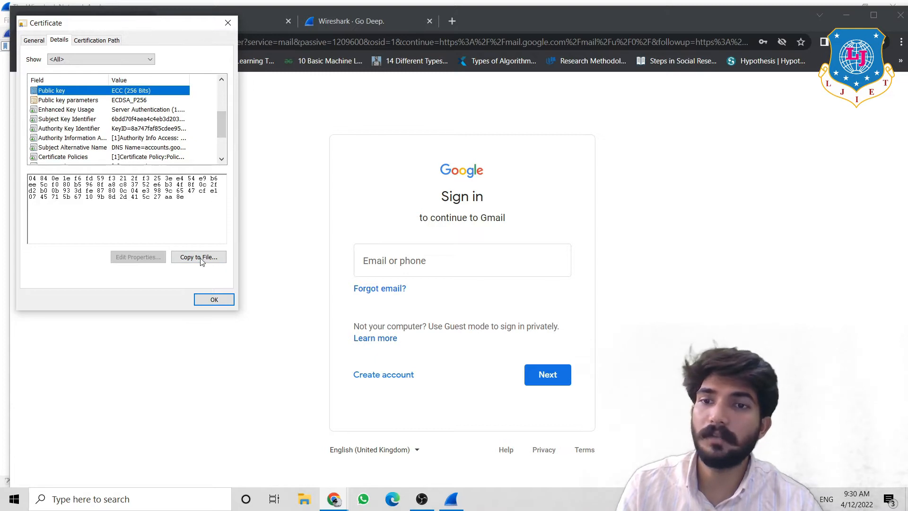
pyautogui.click(188, 191)
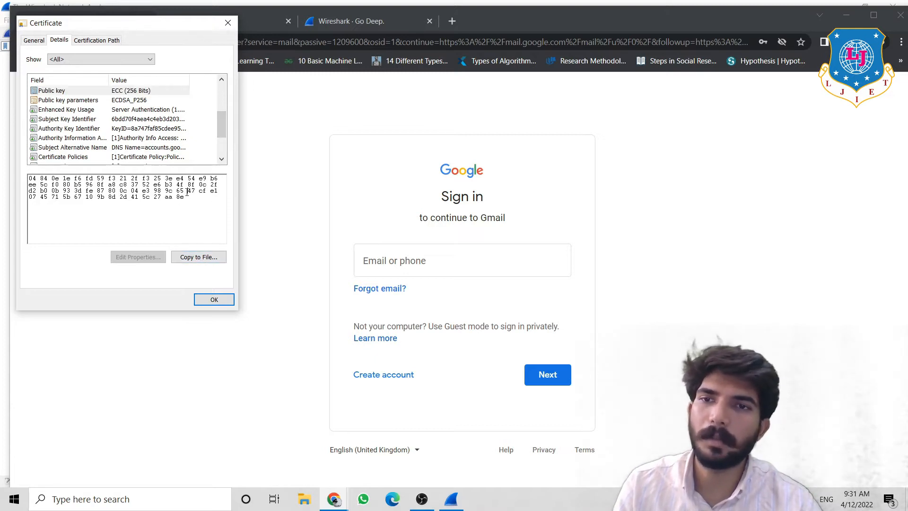
pyautogui.moveTo(187, 192); pyautogui.dragTo(188, 201)
pyautogui.click(188, 201)
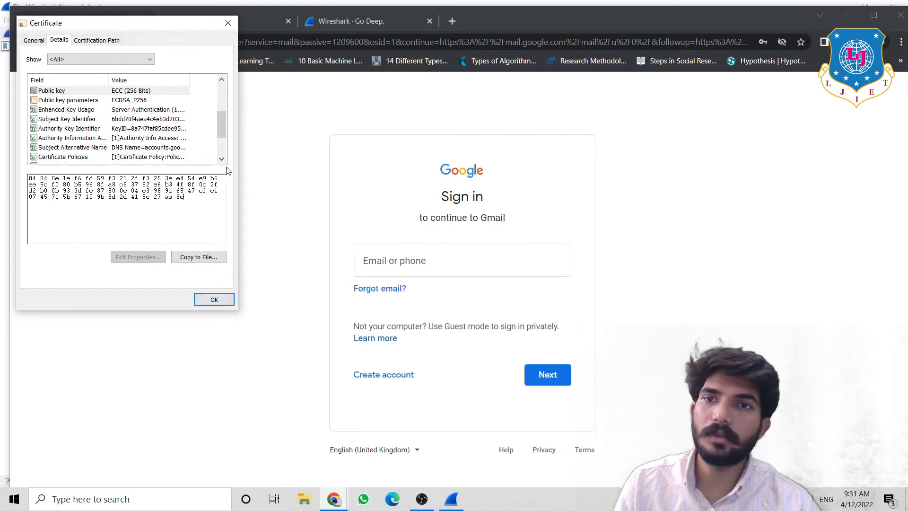
pyautogui.moveTo(222, 127); pyautogui.dragTo(224, 88)
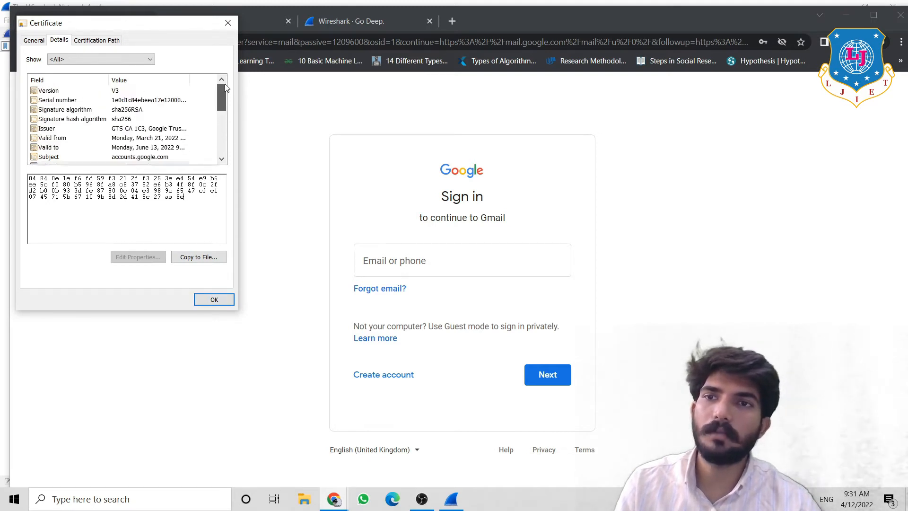
pyautogui.click(212, 298)
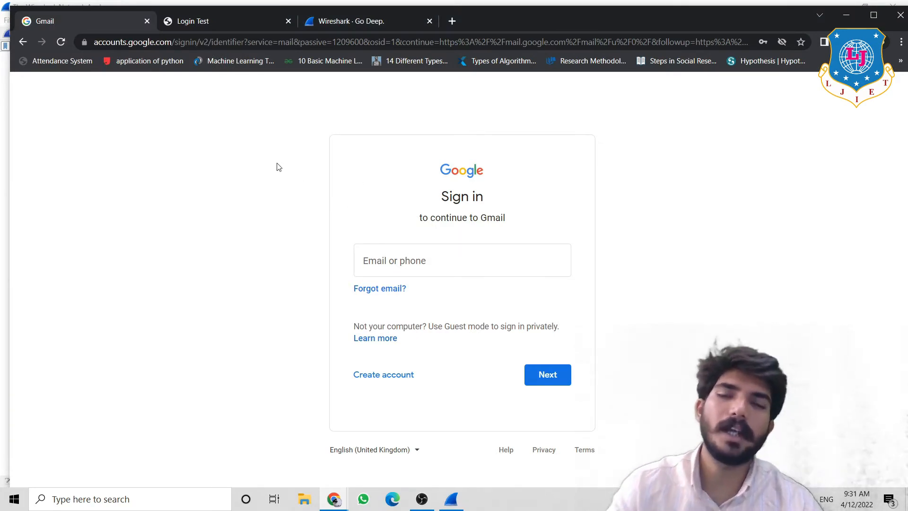
# - Glance over the Gmail and Login Test pages in Chrome, ending with Wireshark's welcome screen in front
pyautogui.click(242, 21)
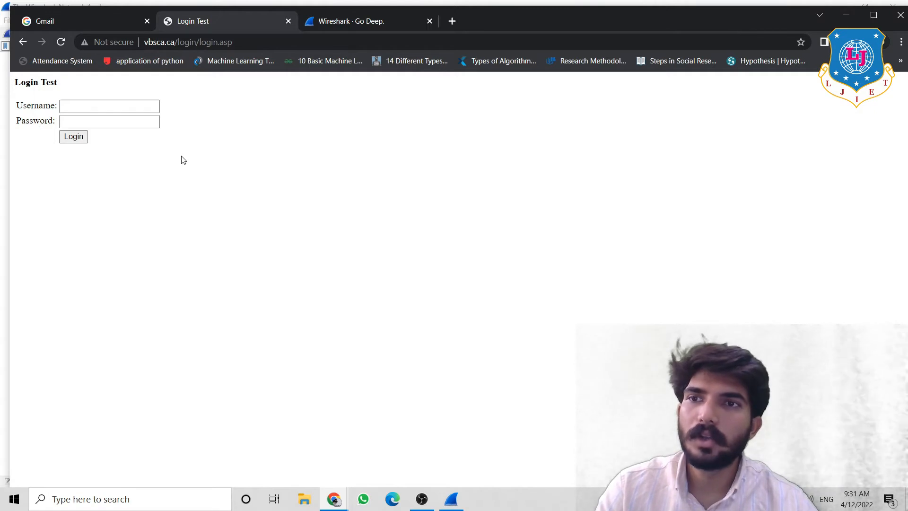
pyautogui.click(454, 494)
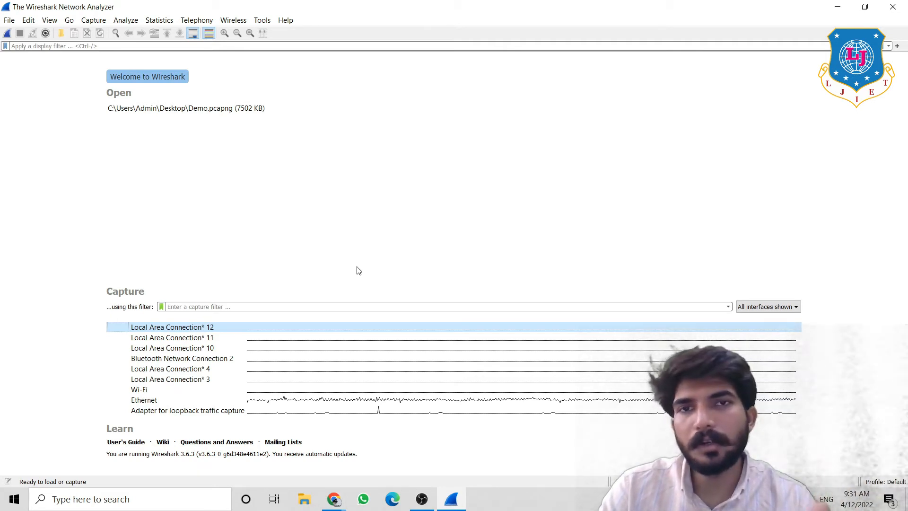
pyautogui.click(334, 497)
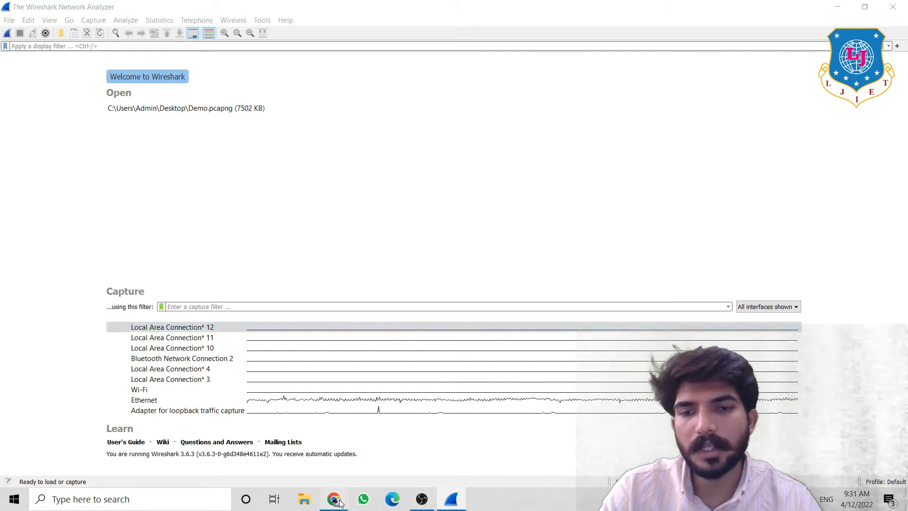
pyautogui.click(376, 471)
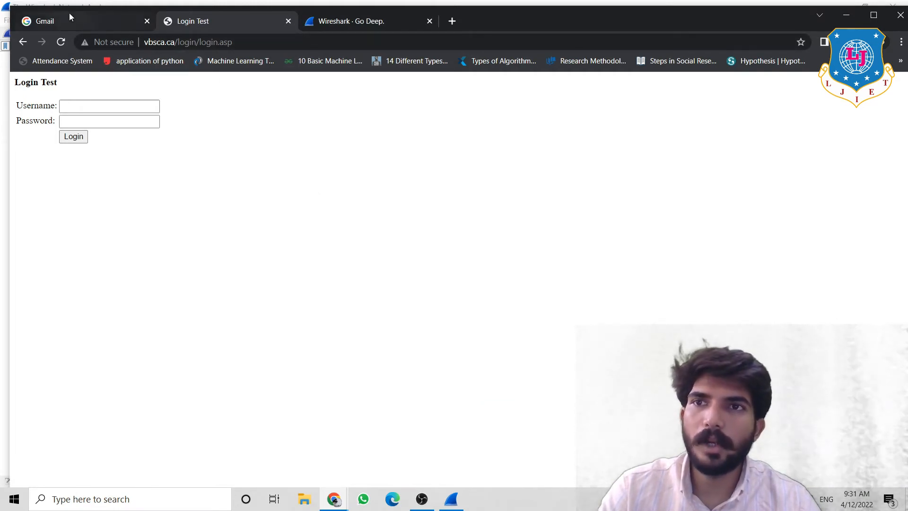
pyautogui.click(80, 25)
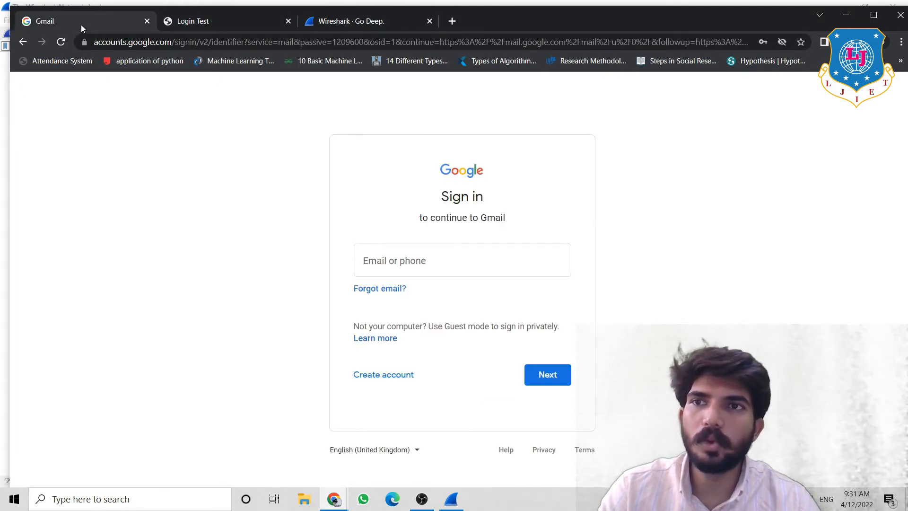
pyautogui.click(185, 29)
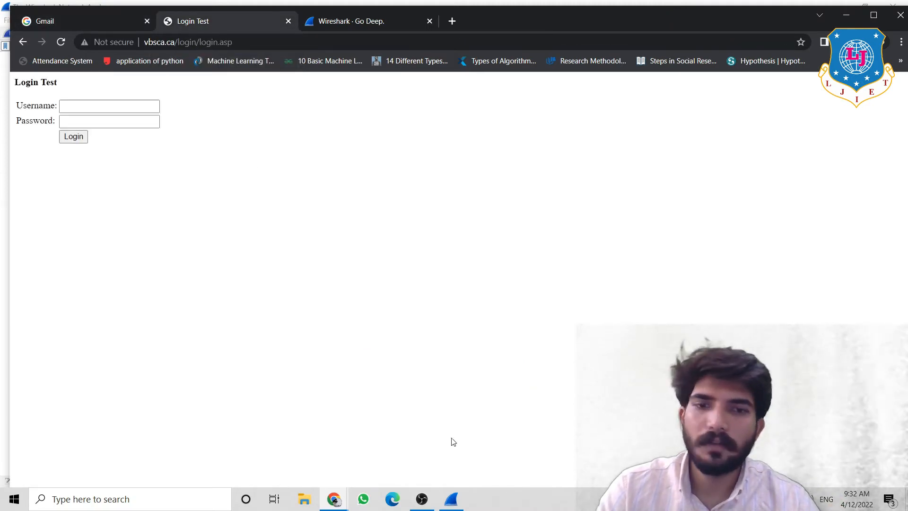
pyautogui.click(452, 499)
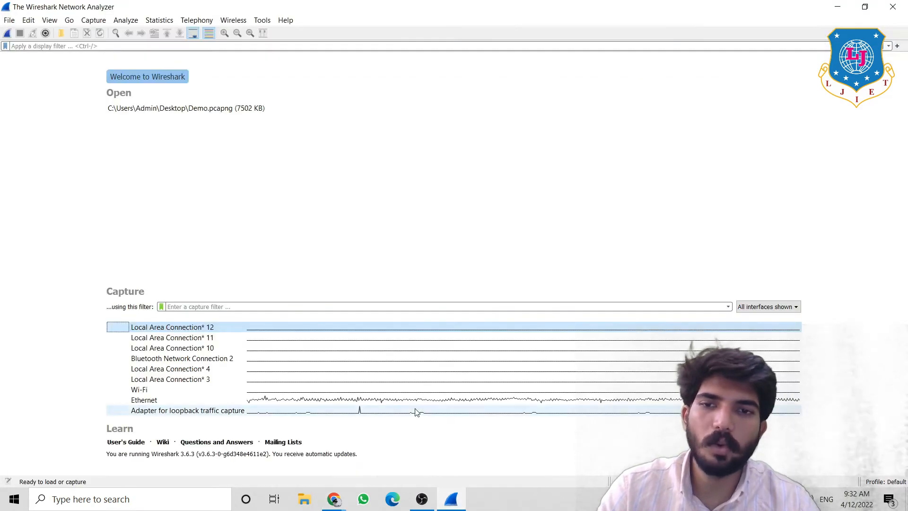
# - Start a live Ethernet capture and bring Chrome's Login Test page back in front
pyautogui.doubleClick(141, 400)
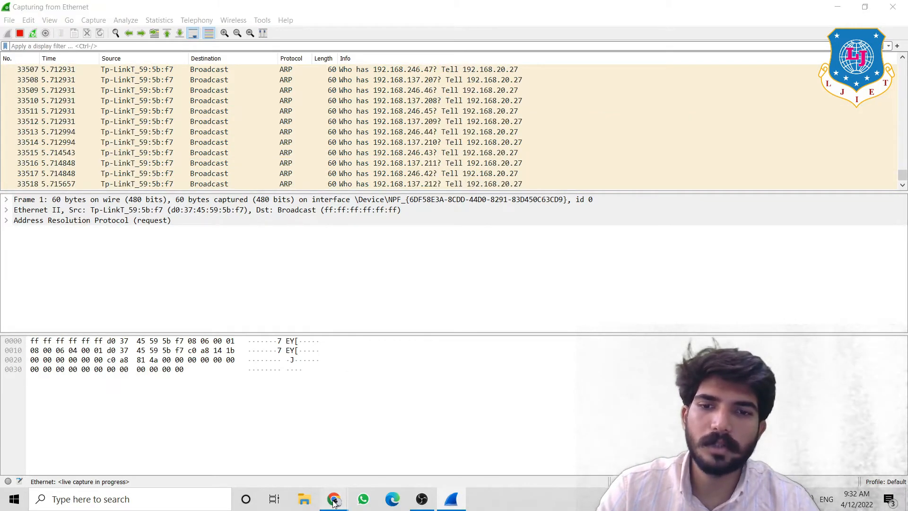
pyautogui.moveTo(334, 500)
pyautogui.click(373, 468)
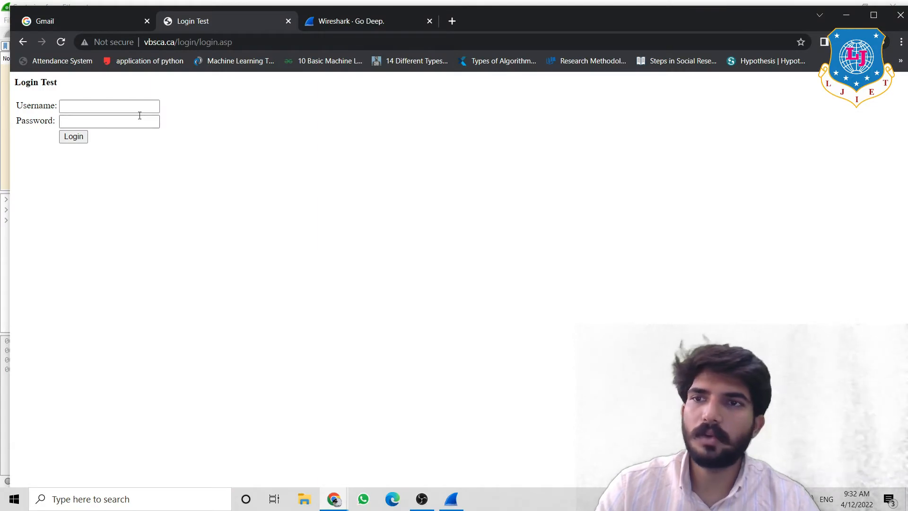
# - Submit the vbsca.ca login form with a test username and password, then return to Wireshark
pyautogui.click(119, 105)
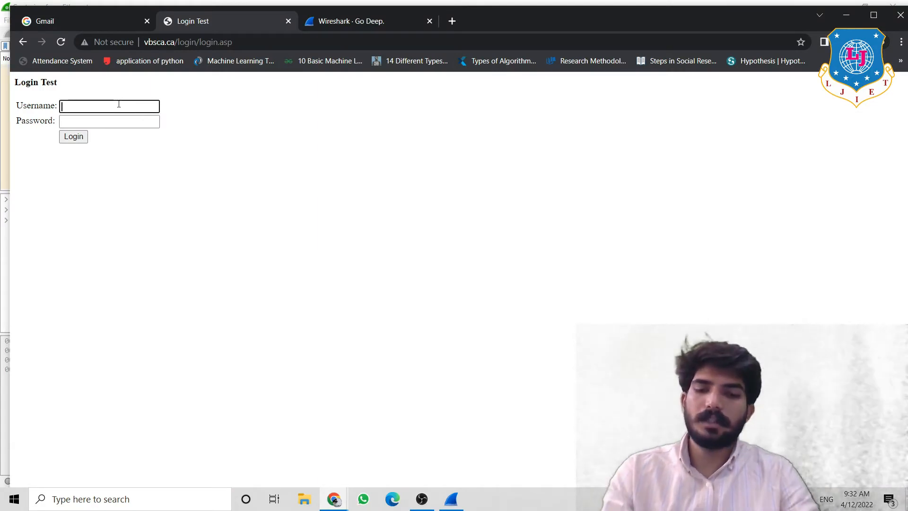
pyautogui.write('dumm')
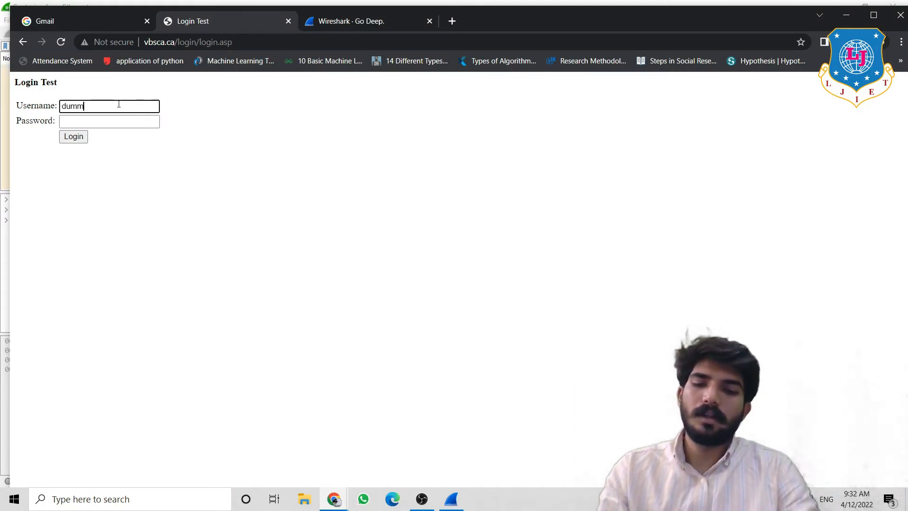
pyautogui.write('yUser')
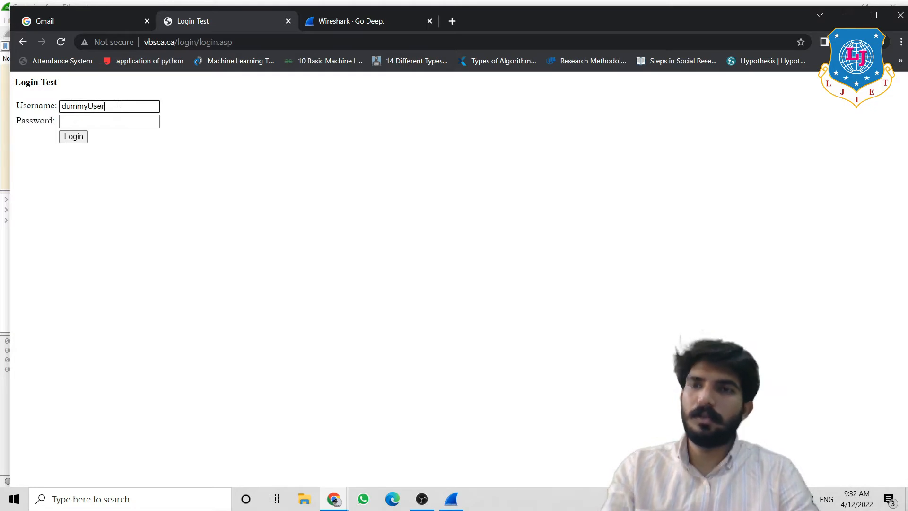
pyautogui.click(101, 122)
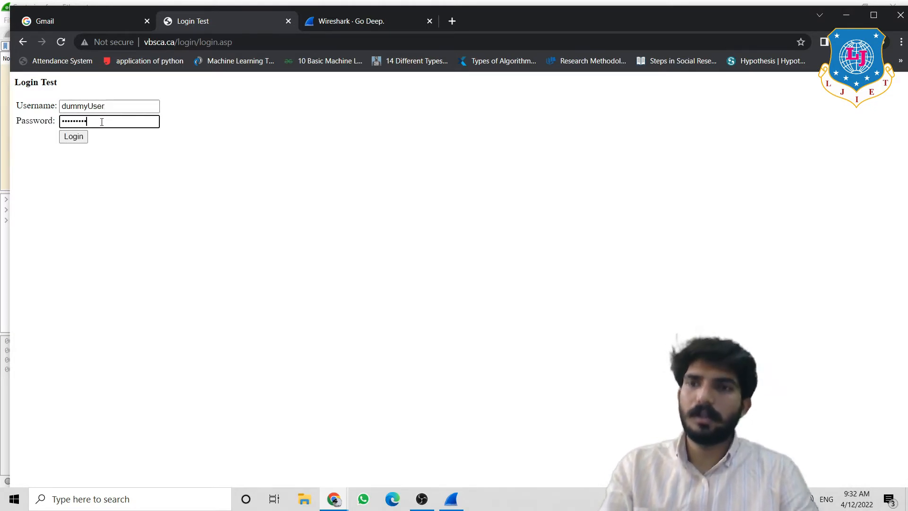
pyautogui.click(73, 137)
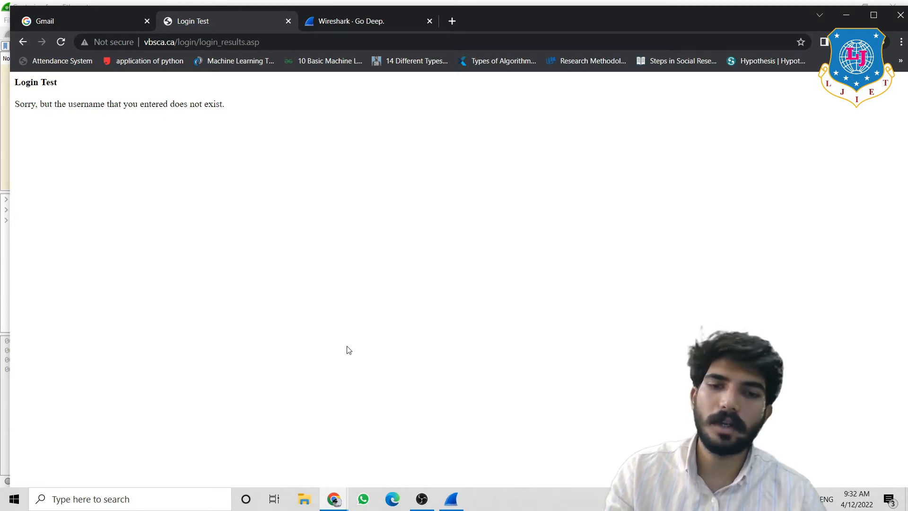
pyautogui.click(452, 502)
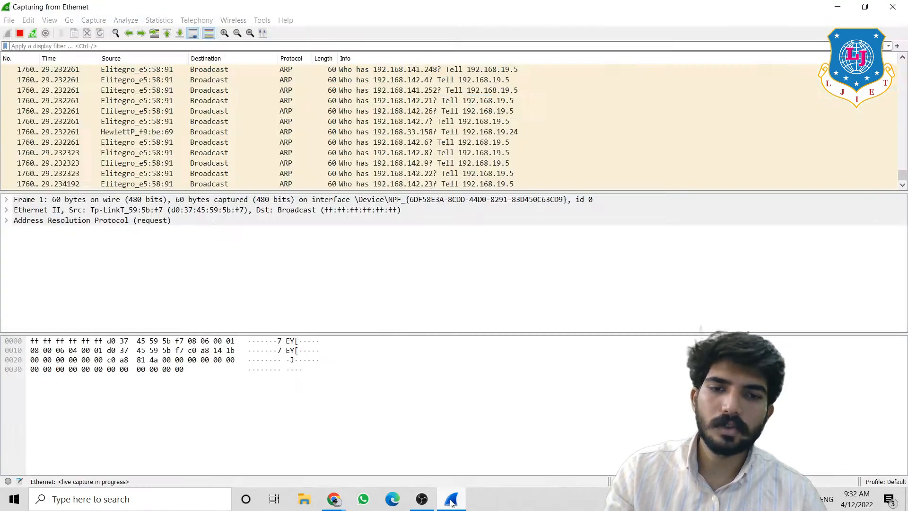
# - Stop the capture, begin the display filter 'tcp contains', and bring Chrome's Login Test page forward
pyautogui.click(20, 33)
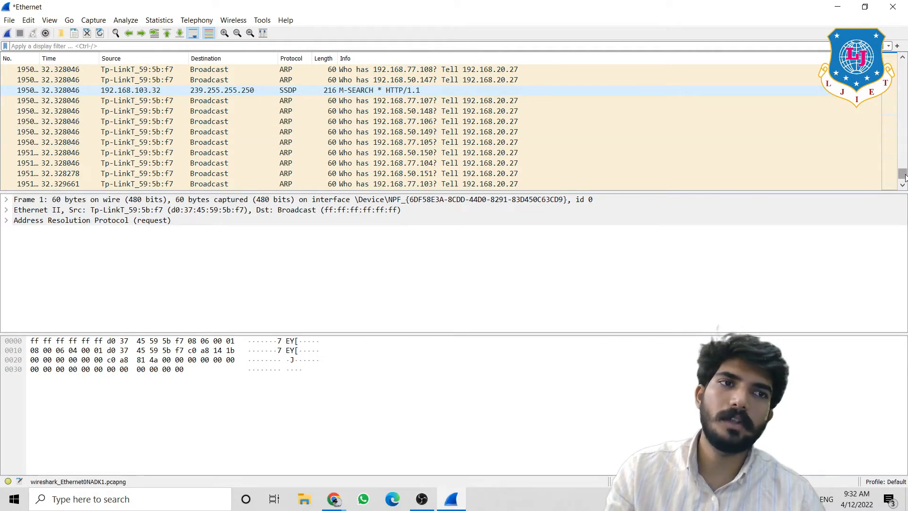
pyautogui.moveTo(903, 177); pyautogui.dragTo(884, 65)
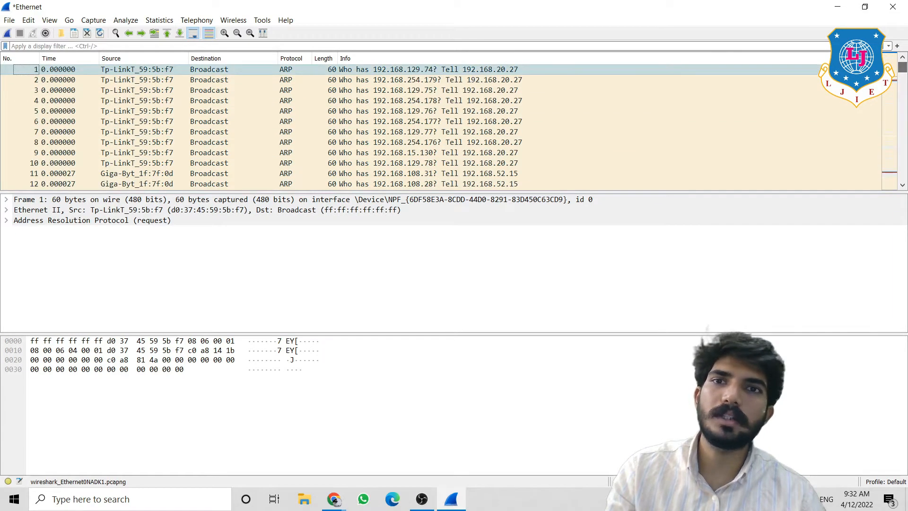
pyautogui.click(780, 49)
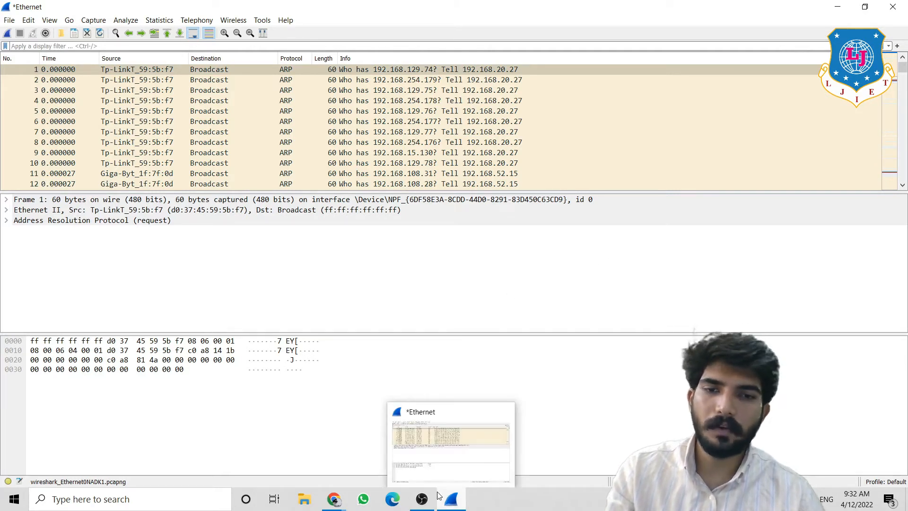
pyautogui.moveTo(430, 494)
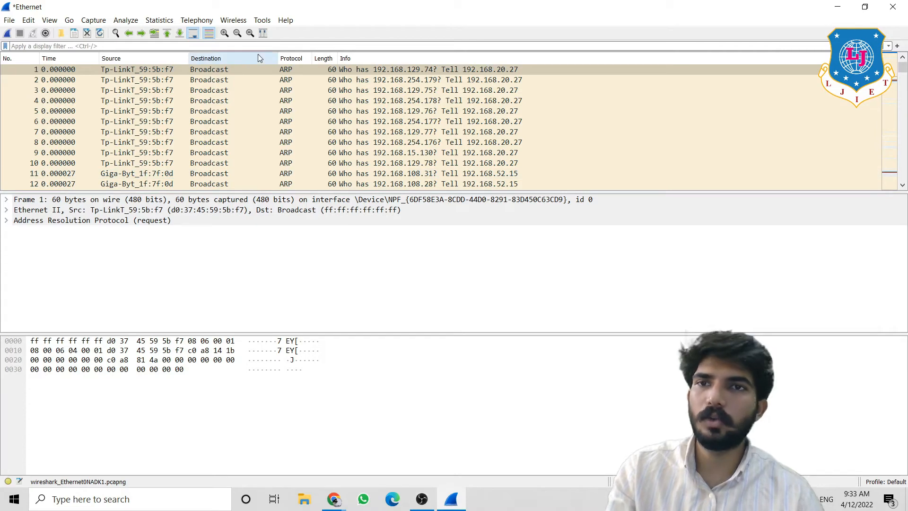
pyautogui.write('t')
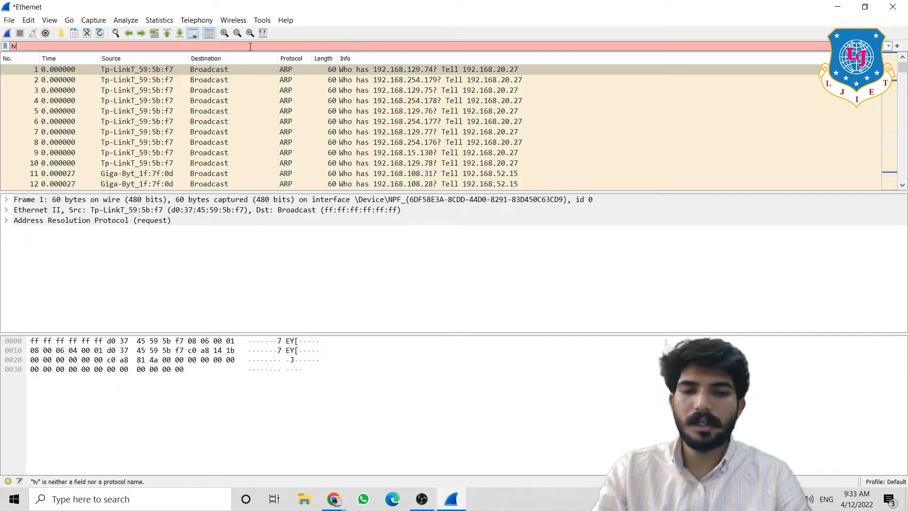
pyautogui.write('cp ')
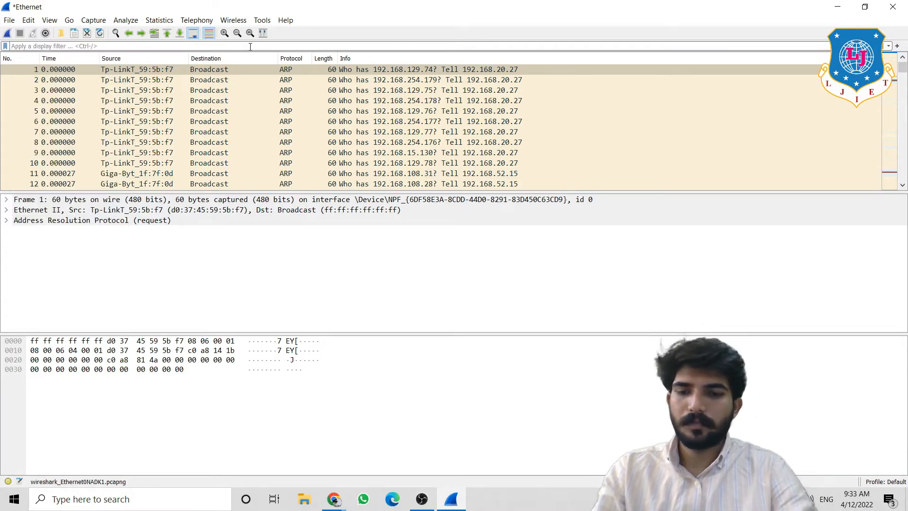
pyautogui.write('contains')
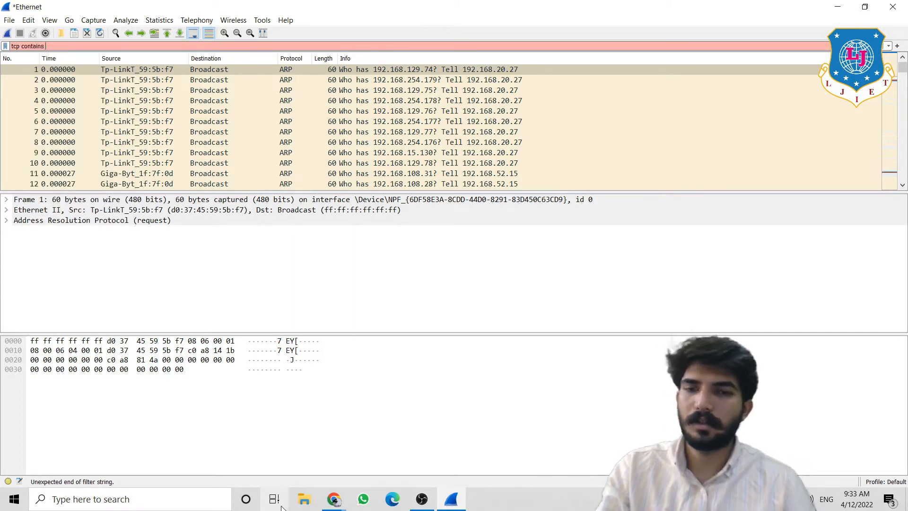
pyautogui.click(334, 498)
pyautogui.click(365, 474)
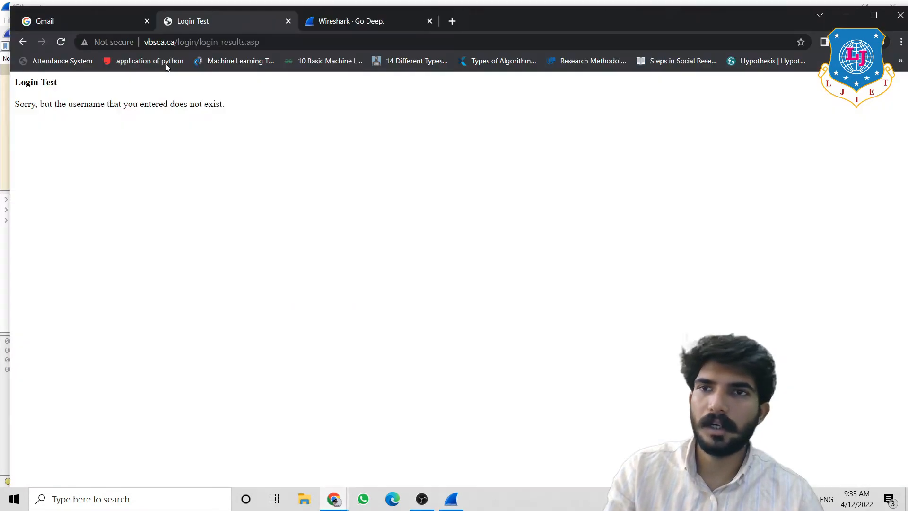
pyautogui.click(174, 48)
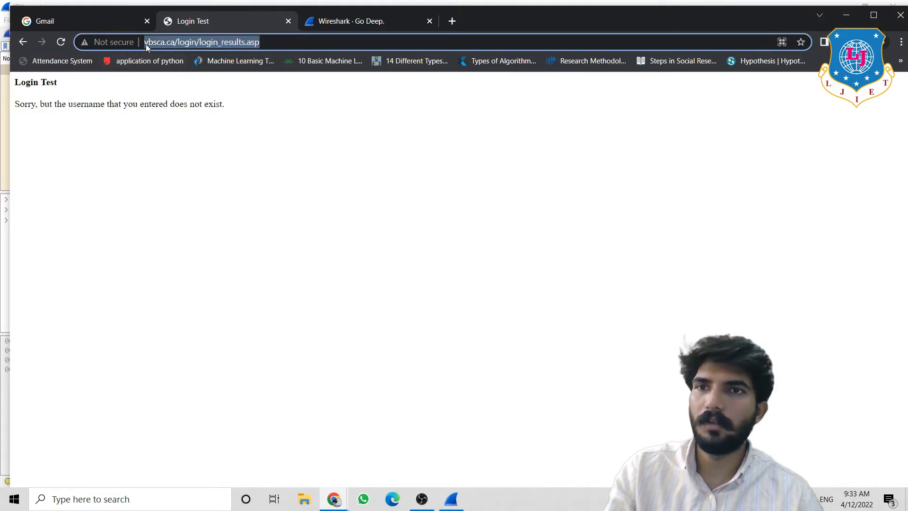
pyautogui.click(146, 44)
pyautogui.click(157, 41)
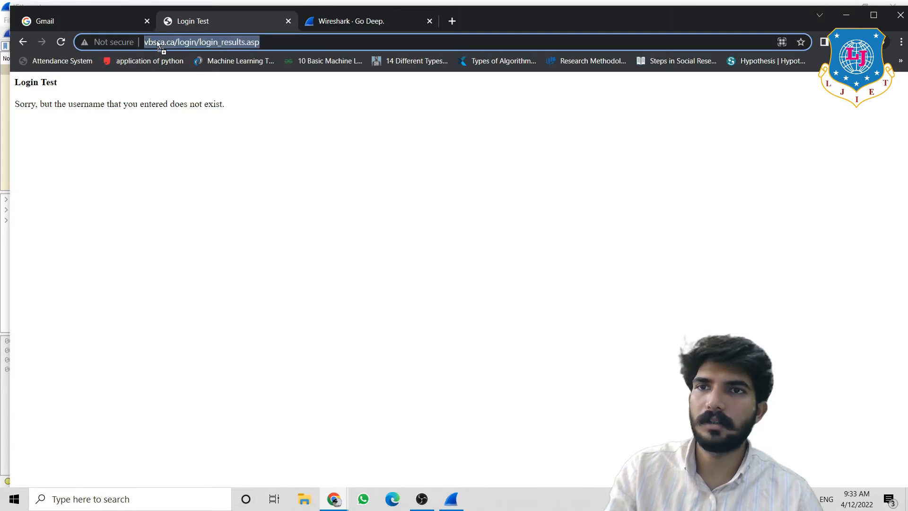
pyautogui.click(169, 43)
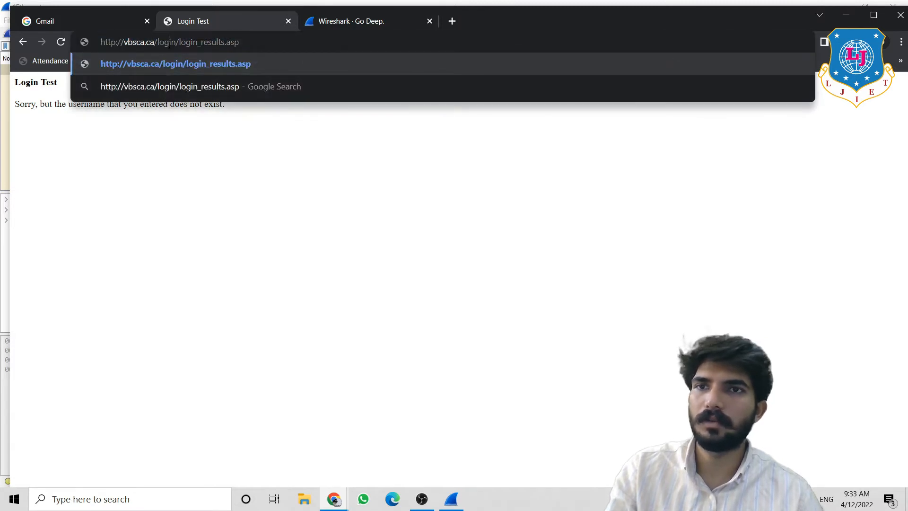
pyautogui.moveTo(158, 42); pyautogui.dragTo(71, 45)
pyautogui.hotkey('ctrl', 'c')
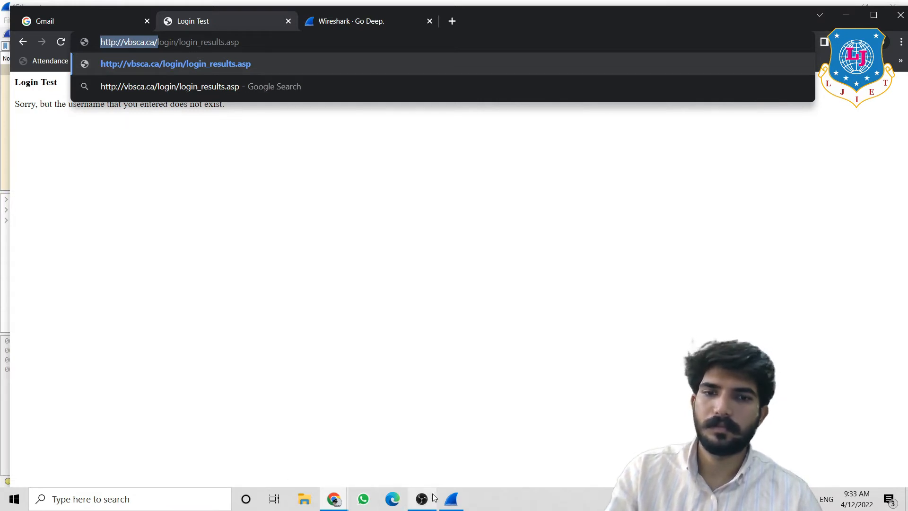
pyautogui.click(451, 499)
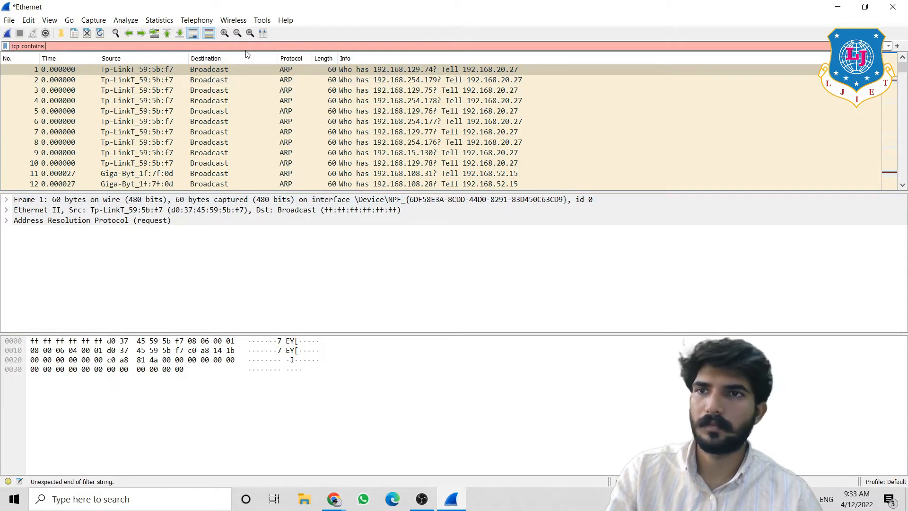
# - Filter with tcp contains vbsca.ca and open the login_results.asp POST packet in its own window
pyautogui.press('alt')
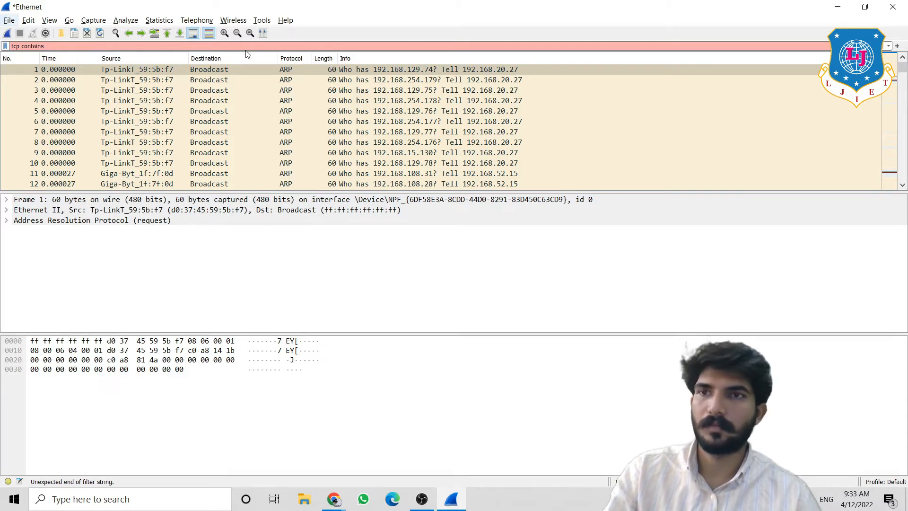
pyautogui.click(221, 46)
pyautogui.hotkey('ctrl', 'v')
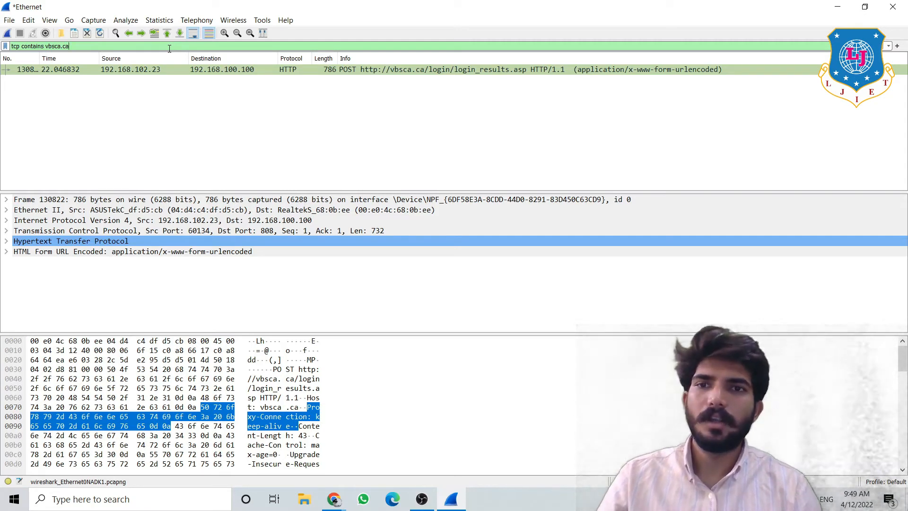
pyautogui.doubleClick(60, 69)
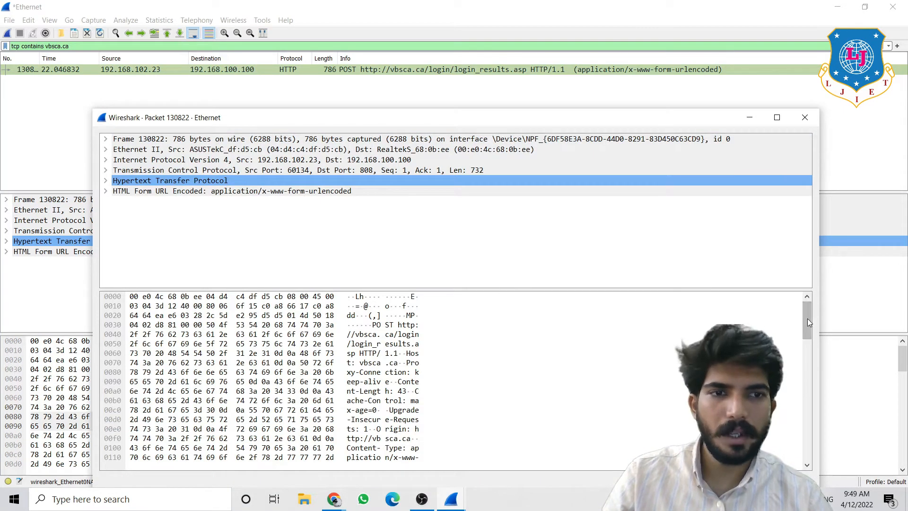
# - Scroll to the HTML form data and expand it to show plaintext txtUsername and txtPassword values
pyautogui.moveTo(807, 318); pyautogui.dragTo(807, 334)
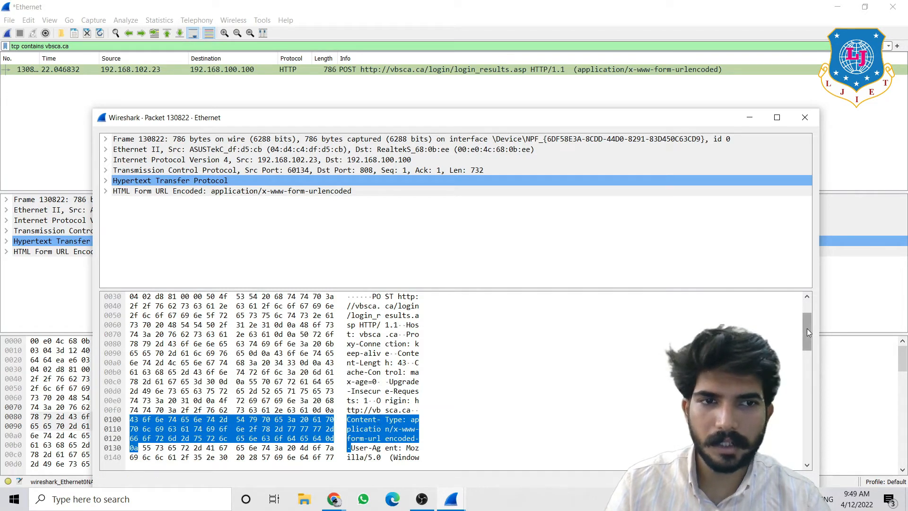
pyautogui.moveTo(807, 328); pyautogui.dragTo(824, 446)
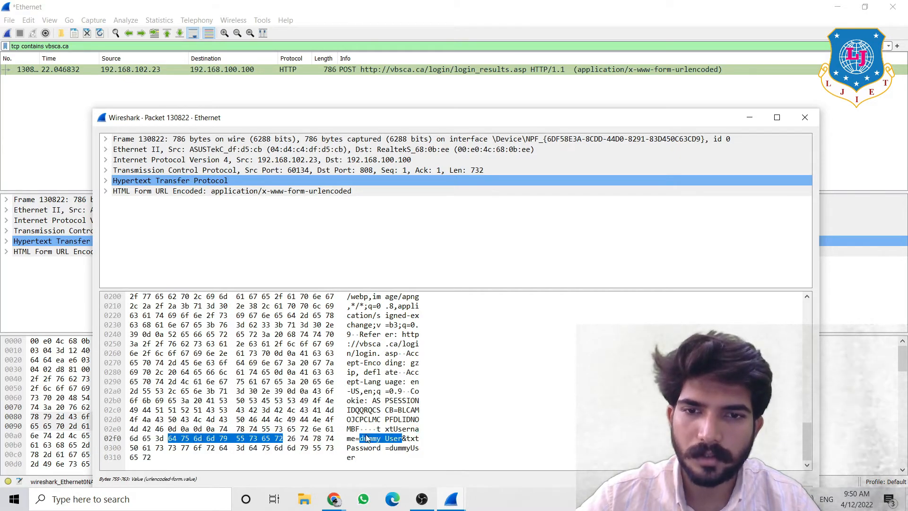
pyautogui.click(398, 433)
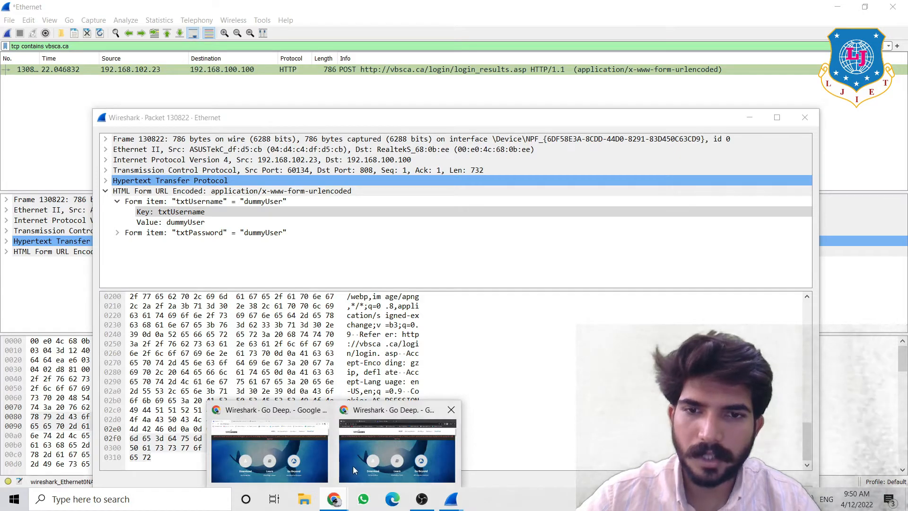
# - Return to Chrome's vbsca.ca Login Test form and select the dummyUser username text
pyautogui.click(353, 467)
pyautogui.click(211, 25)
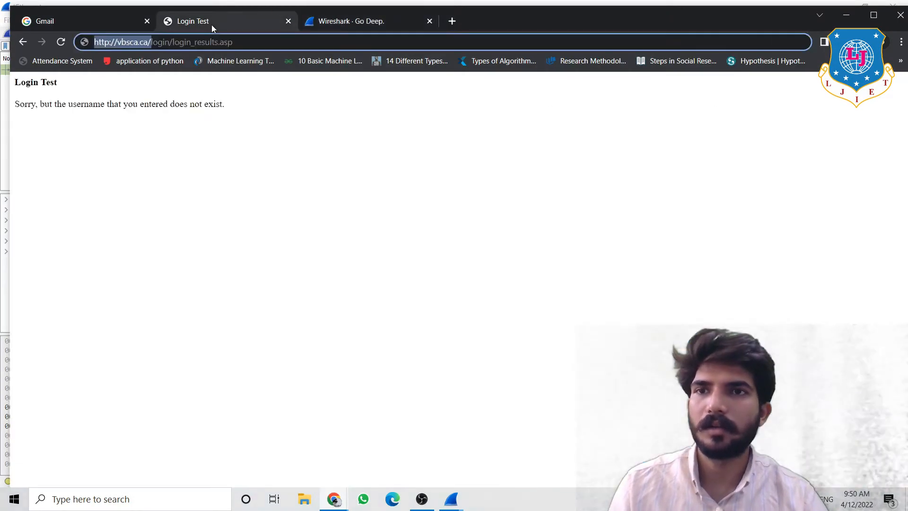
pyautogui.click(22, 43)
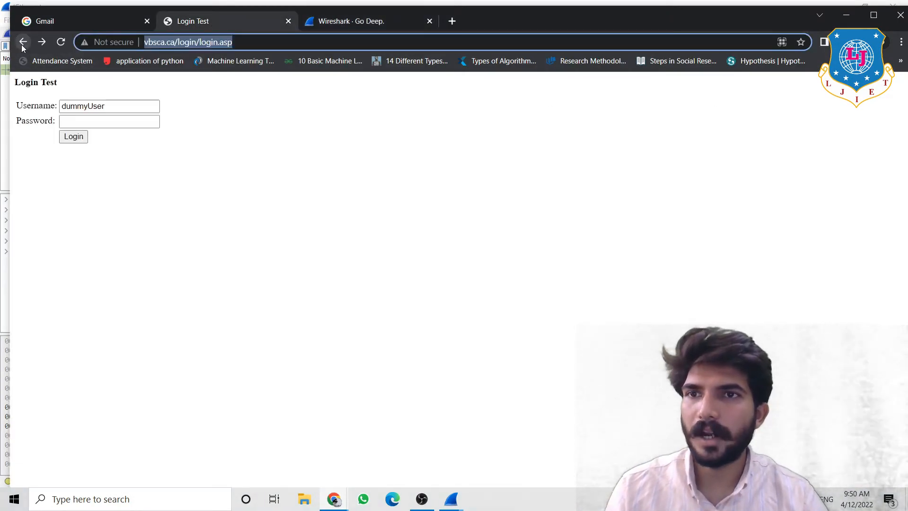
pyautogui.moveTo(110, 108); pyautogui.dragTo(61, 108)
pyautogui.click(61, 114)
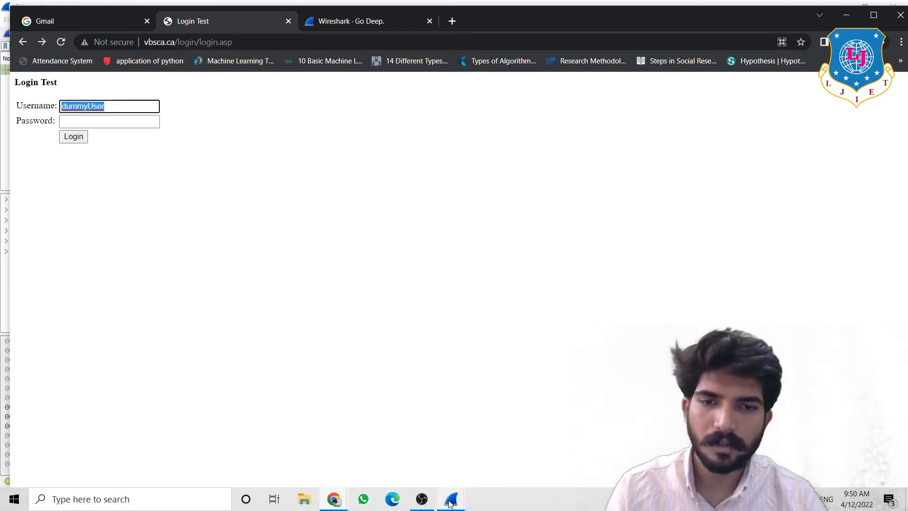
pyautogui.moveTo(452, 499)
pyautogui.click(469, 463)
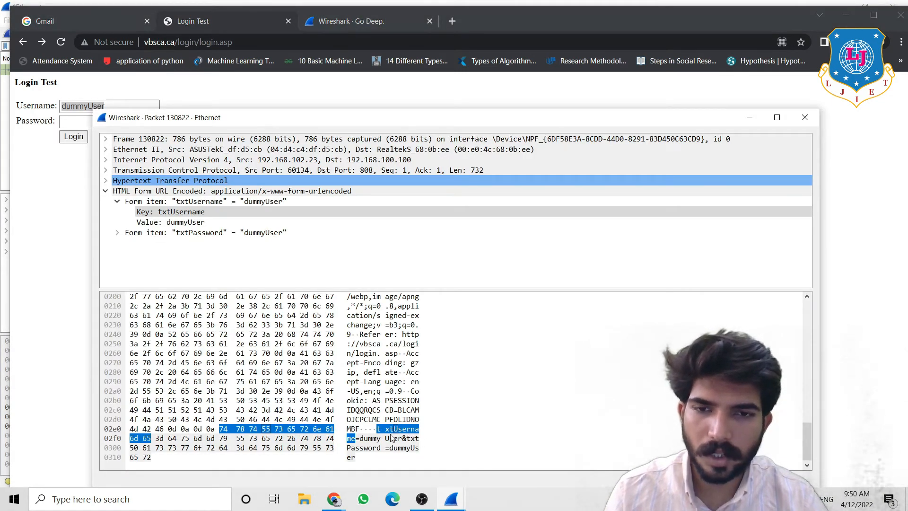
pyautogui.click(365, 443)
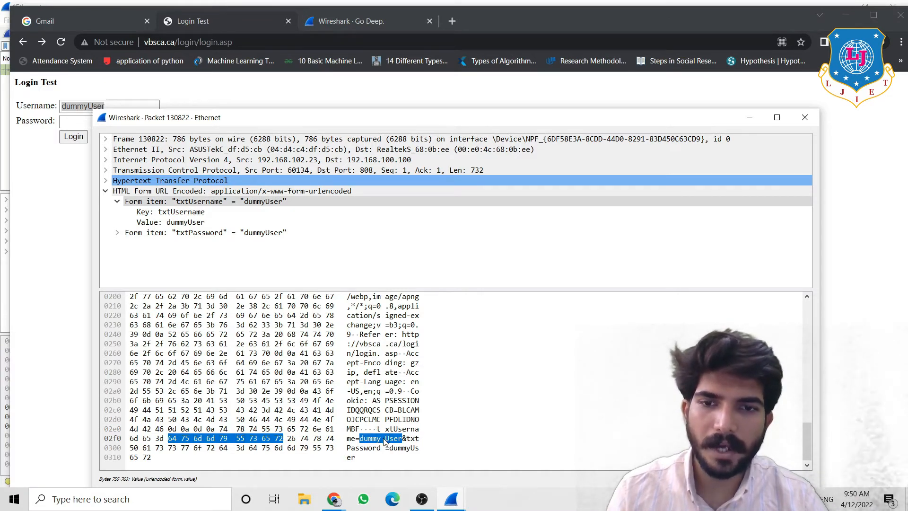
pyautogui.click(413, 441)
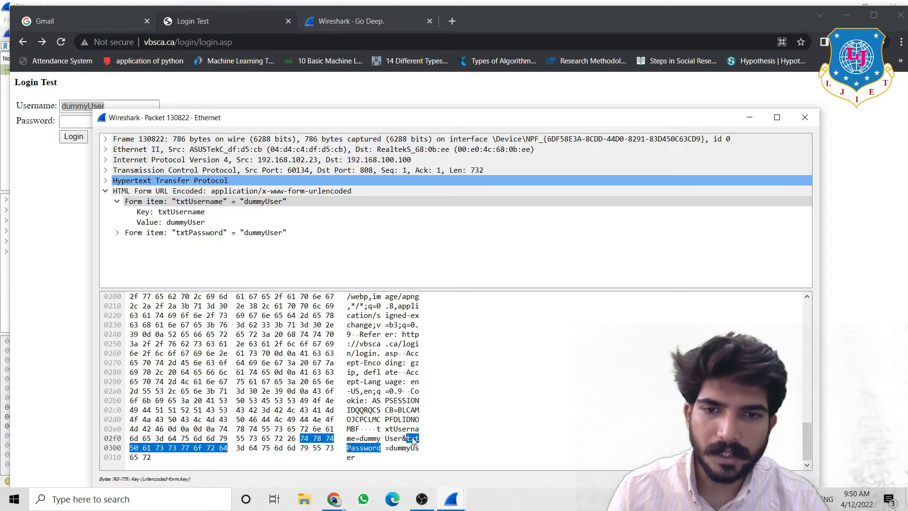
pyautogui.click(408, 448)
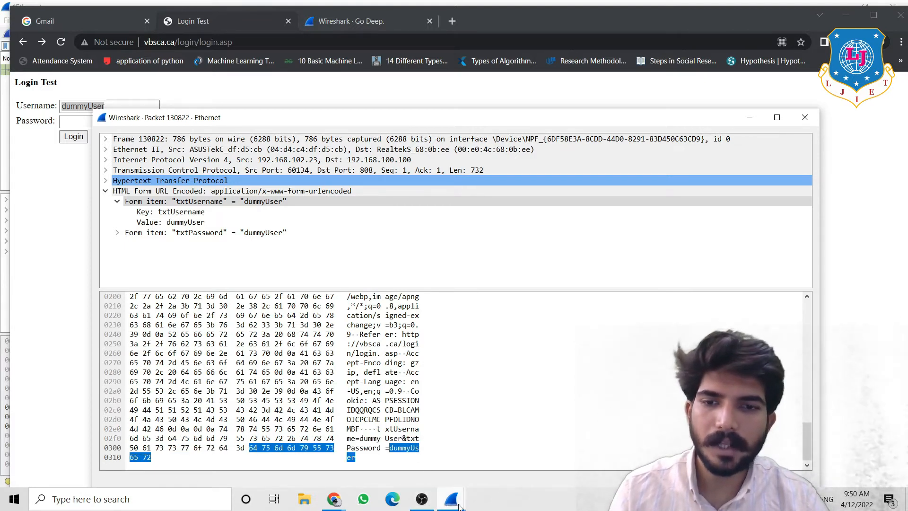
pyautogui.moveTo(458, 507)
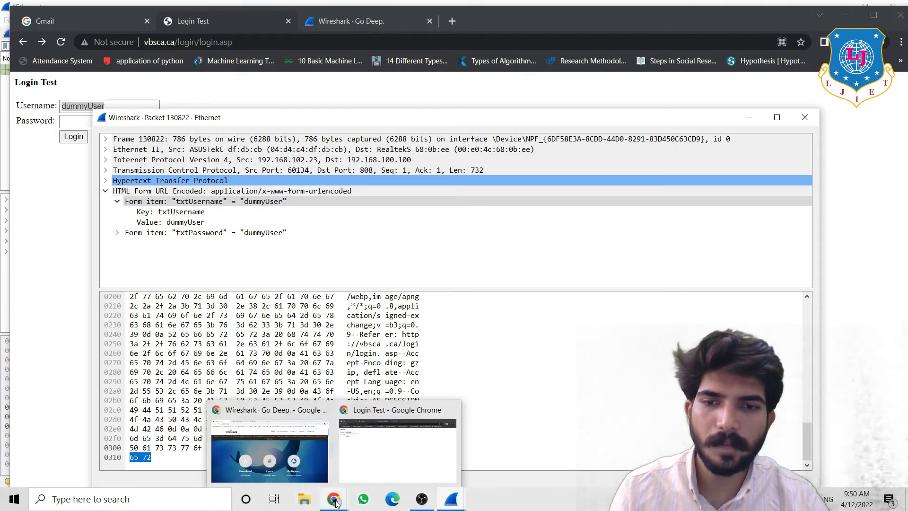
pyautogui.click(352, 472)
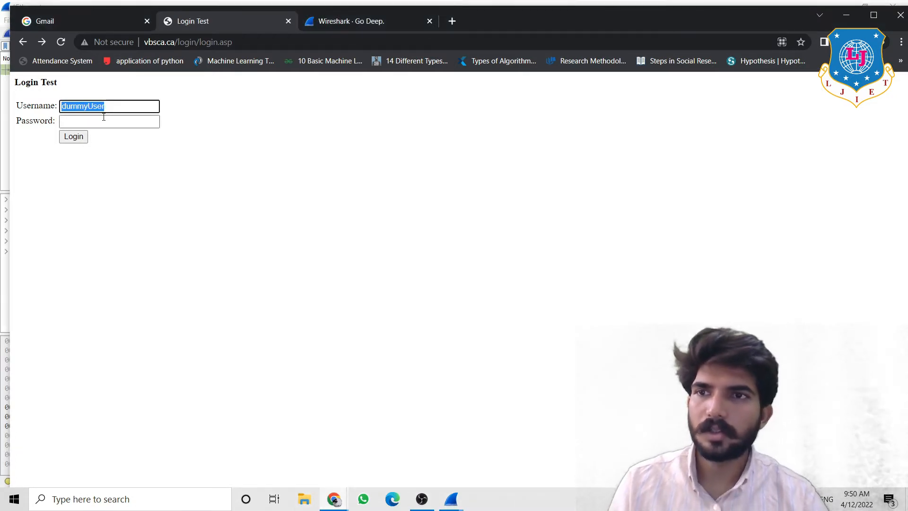
# - View and dismiss the vbsca.ca Not secure warning, then switch to the Gmail sign-in tab
pyautogui.click(111, 44)
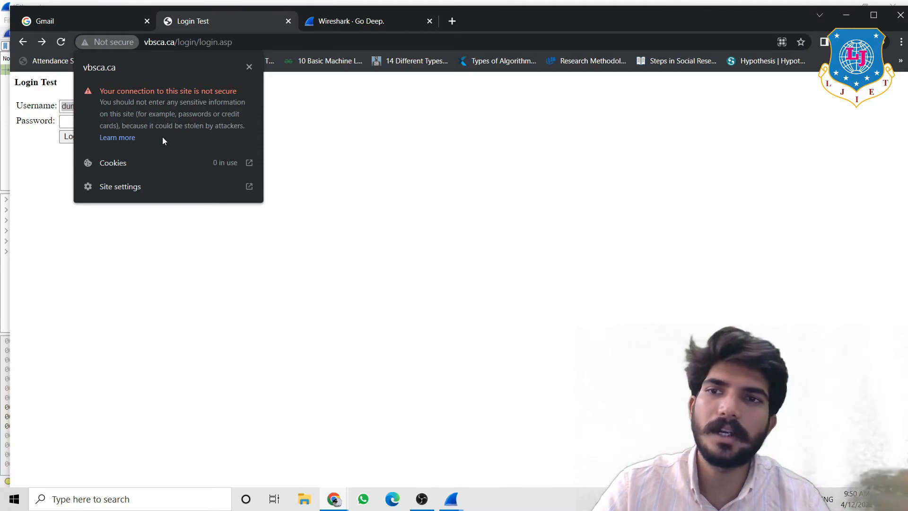
pyautogui.click(327, 168)
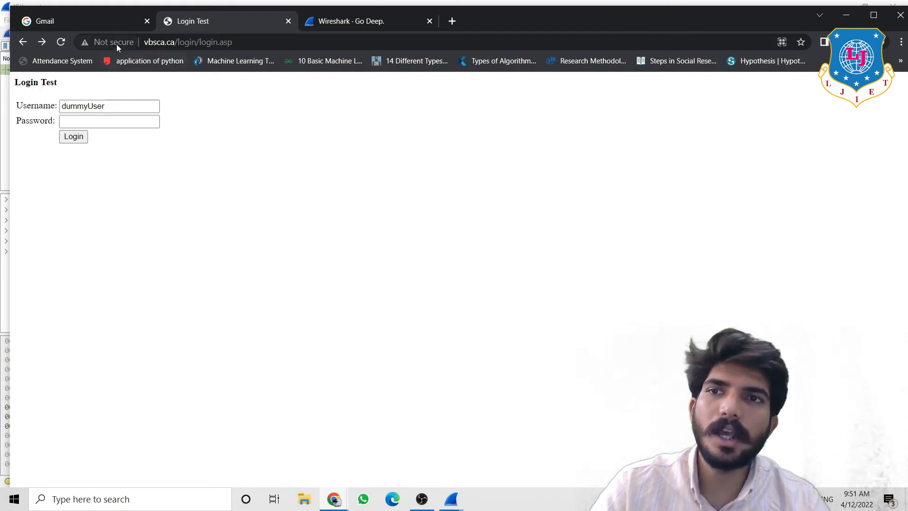
pyautogui.click(105, 22)
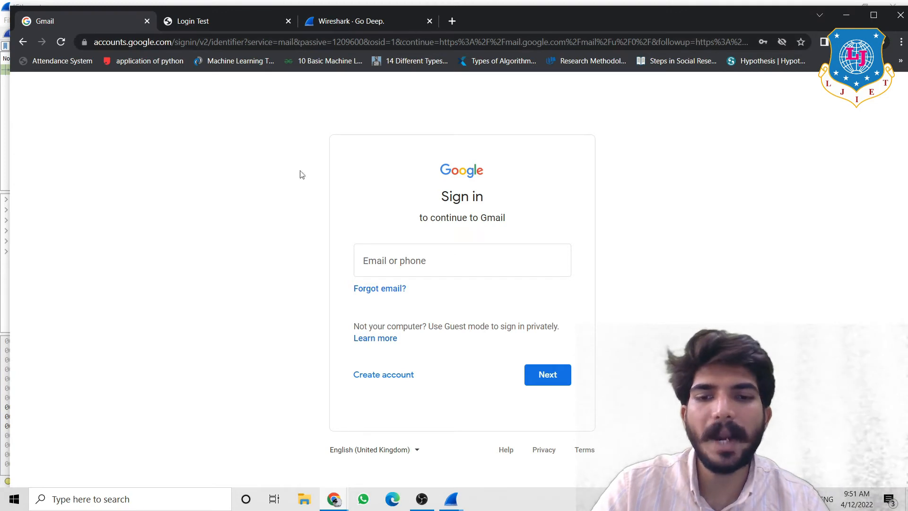
# - Bring back the packet window and expand its Hypertext Transfer Protocol request headers
pyautogui.moveTo(461, 503)
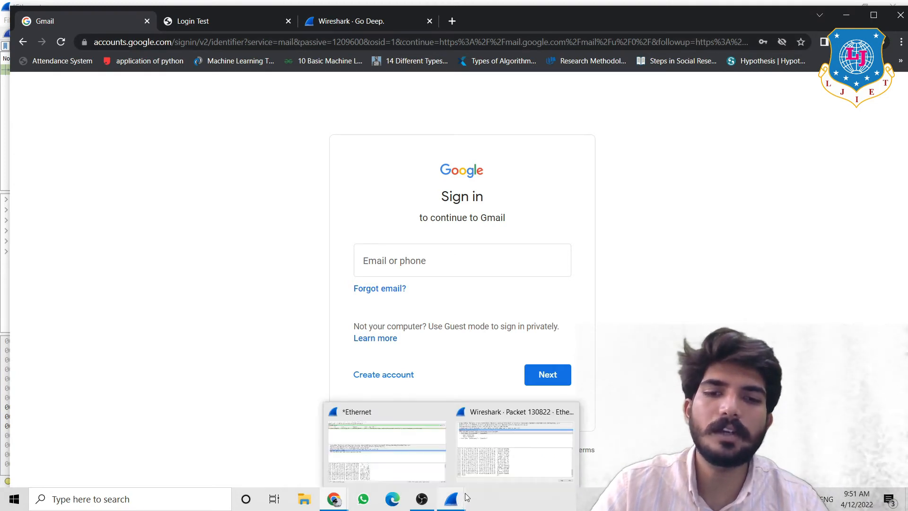
pyautogui.click(474, 462)
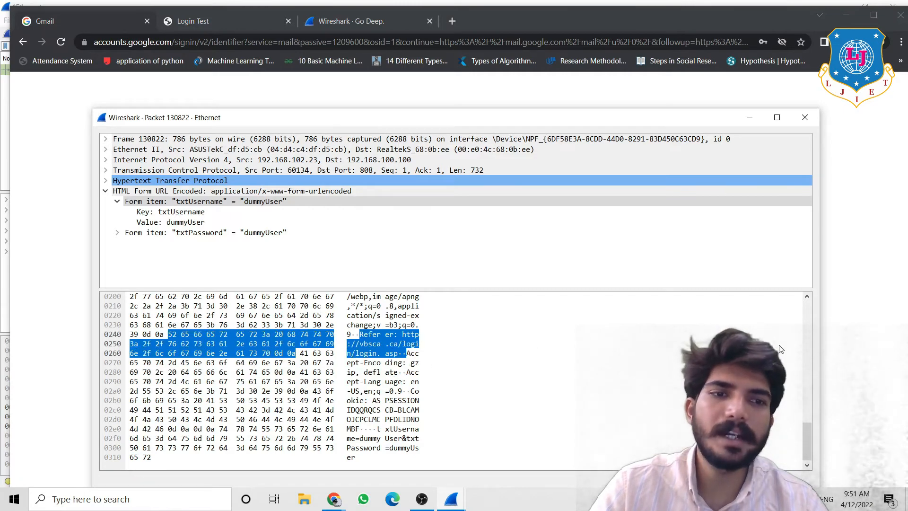
pyautogui.moveTo(794, 434); pyautogui.dragTo(786, 301)
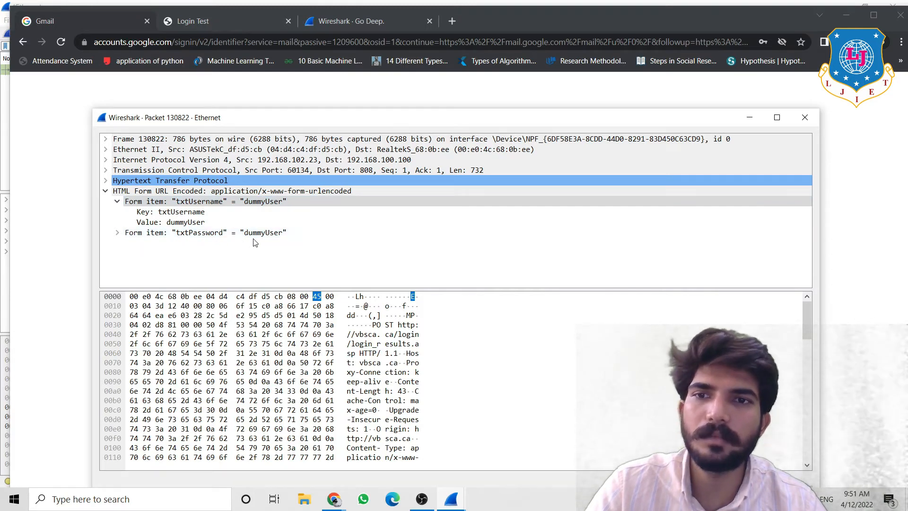
pyautogui.click(106, 182)
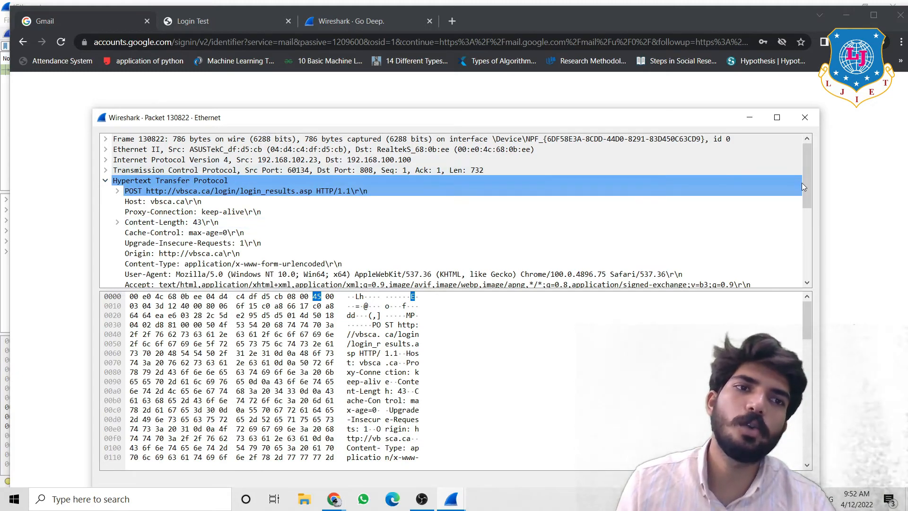
pyautogui.moveTo(806, 189); pyautogui.dragTo(816, 285)
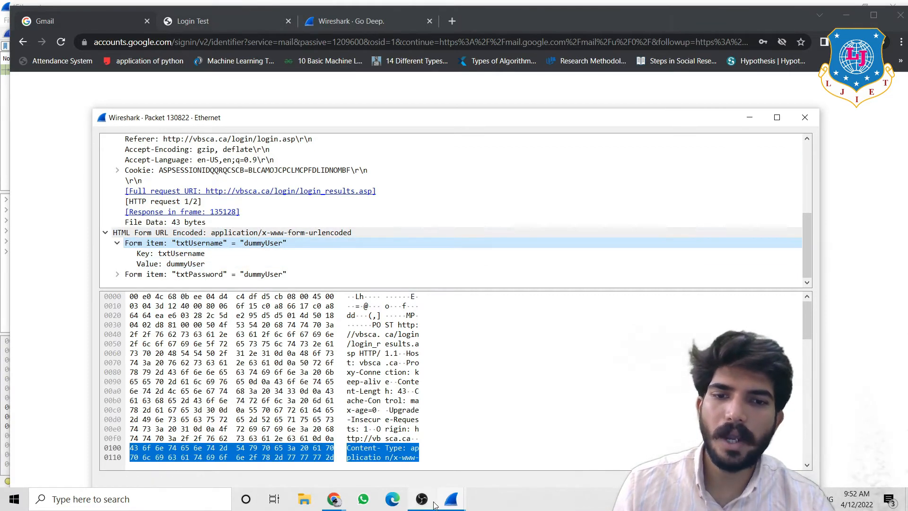
# - Close the packet window and return to the main Wireshark capture window
pyautogui.click(459, 503)
pyautogui.click(476, 462)
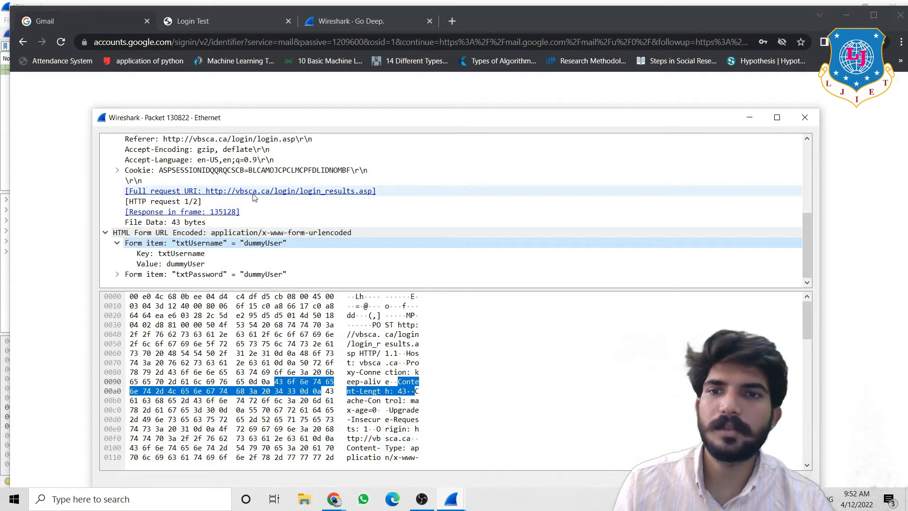
pyautogui.click(804, 118)
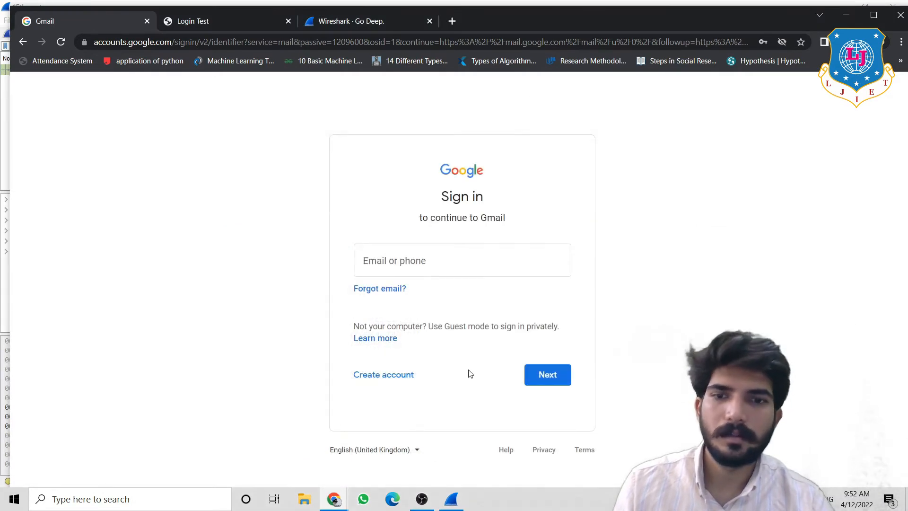
pyautogui.click(452, 499)
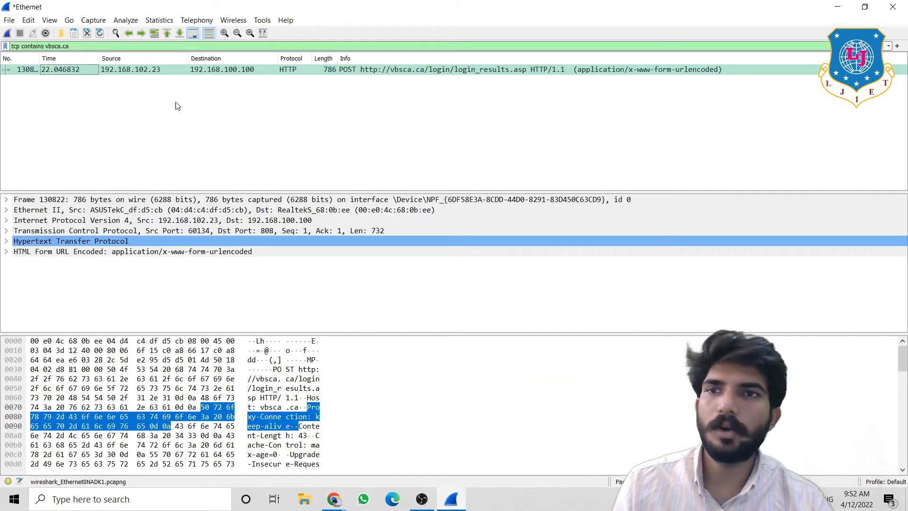
# - Start a fresh capture without saving the old packets and clear the tcp contains vbsca.ca filter
pyautogui.click(7, 34)
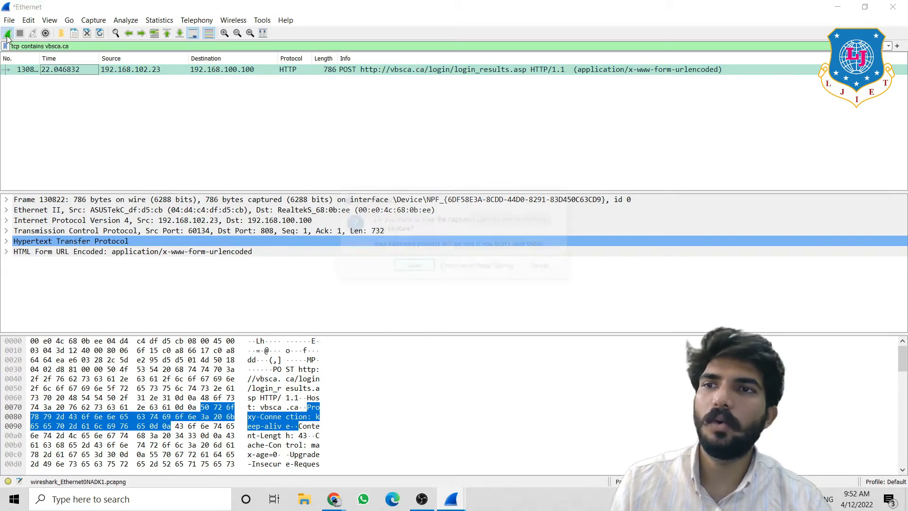
pyautogui.click(459, 267)
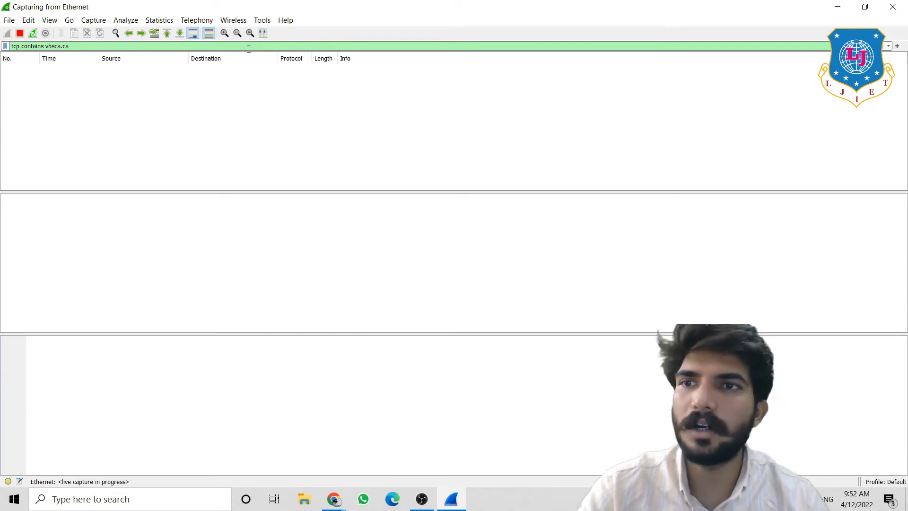
pyautogui.press('BackSpace')
pyautogui.press('BackSpace')
pyautogui.press('BackSpace')
pyautogui.press('BackSpace')
pyautogui.press('BackSpace')
pyautogui.press('BackSpace')
pyautogui.press('BackSpace')
pyautogui.press('BackSpace')
pyautogui.press('BackSpace')
pyautogui.press('BackSpace')
pyautogui.press('BackSpace')
pyautogui.press('BackSpace')
pyautogui.press('BackSpace')
pyautogui.press('BackSpace')
pyautogui.press('BackSpace')
pyautogui.press('BackSpace')
pyautogui.press('BackSpace')
pyautogui.press('BackSpace')
pyautogui.press('BackSpace')
pyautogui.press('BackSpace')
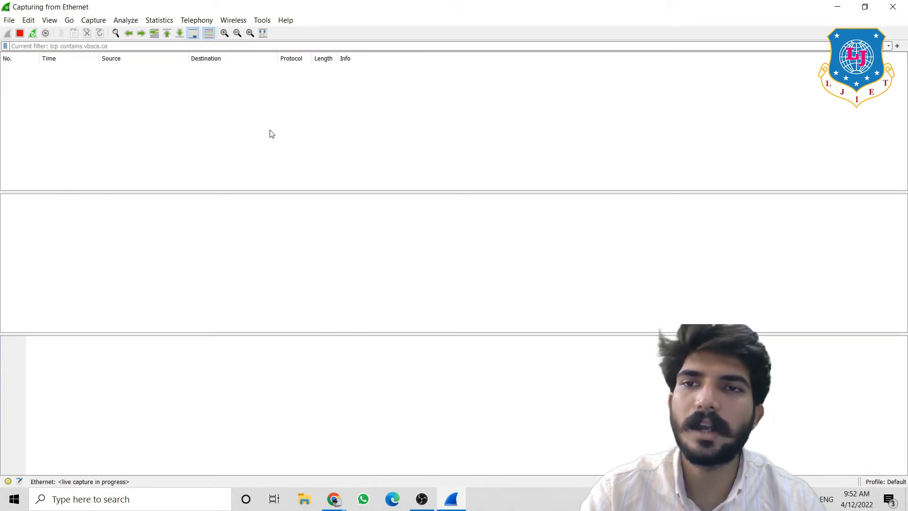
pyautogui.press('Return')
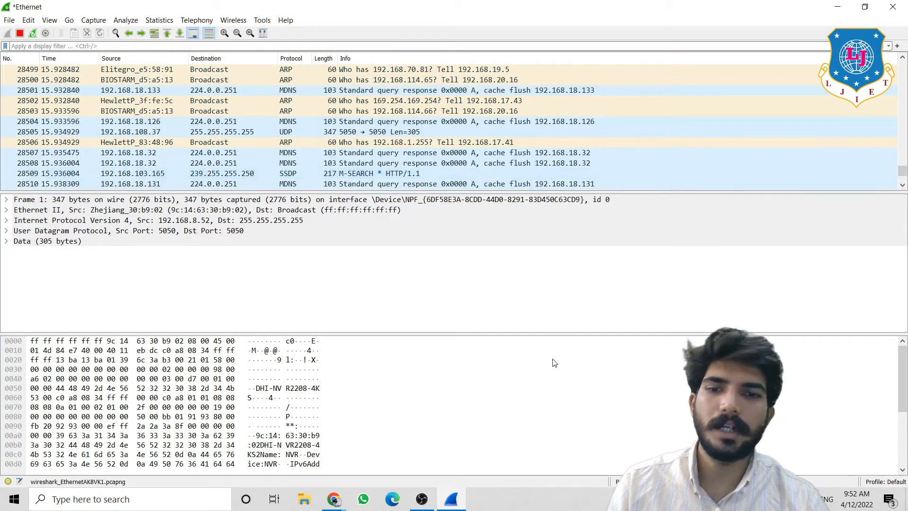
# - Enter the account e-mail and password on Gmail's sign-in page and submit them
pyautogui.moveTo(342, 499)
pyautogui.click(305, 464)
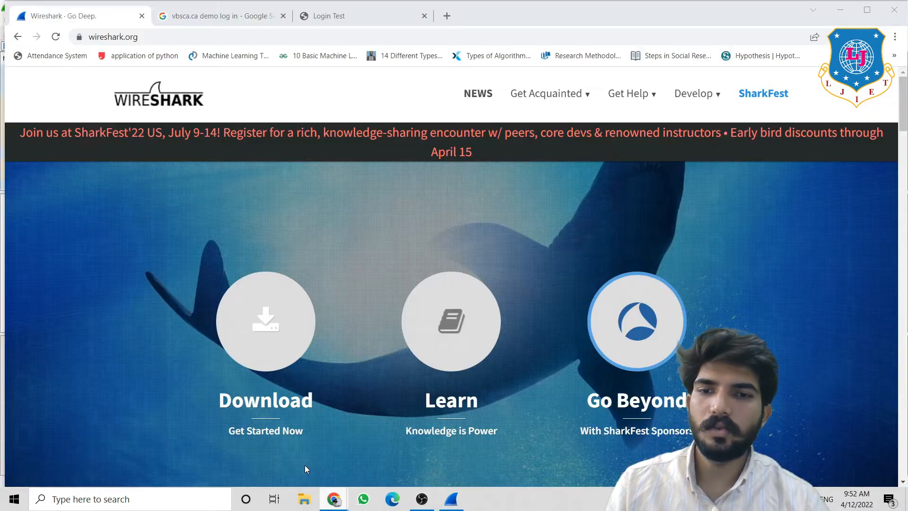
pyautogui.click(372, 475)
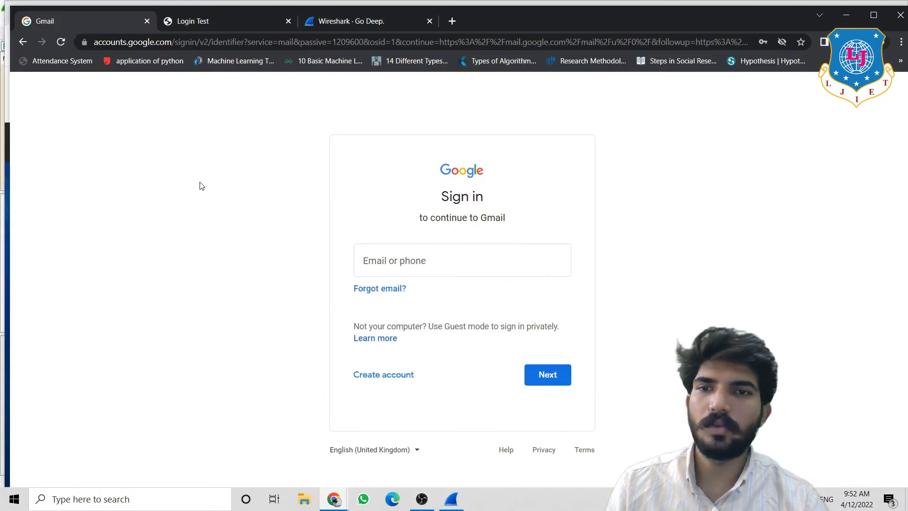
pyautogui.click(372, 260)
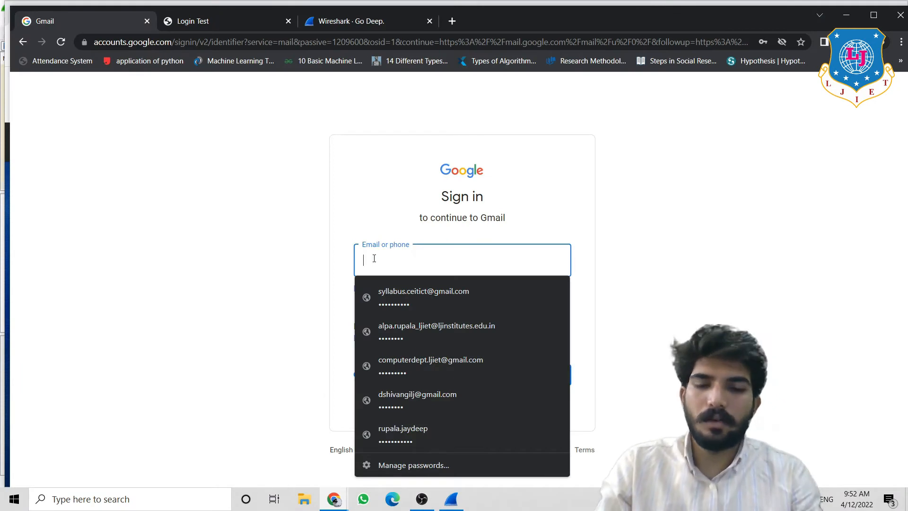
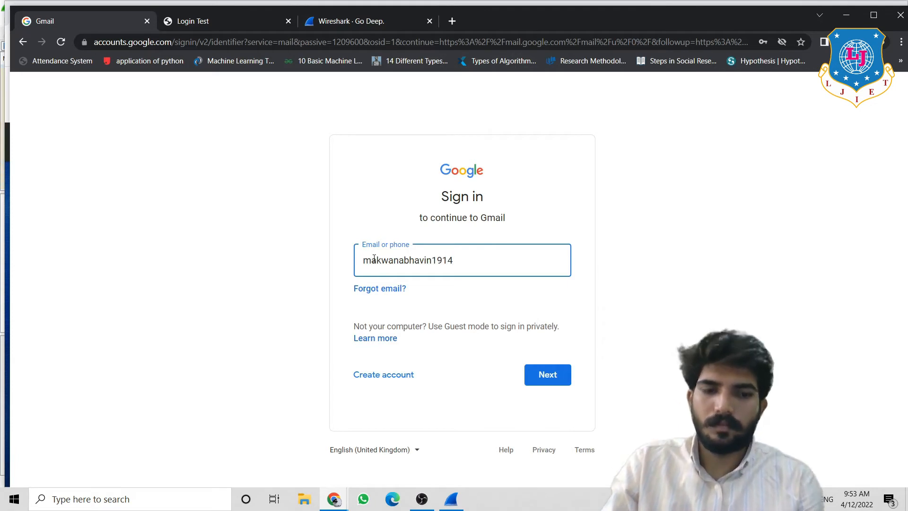
pyautogui.press('Return')
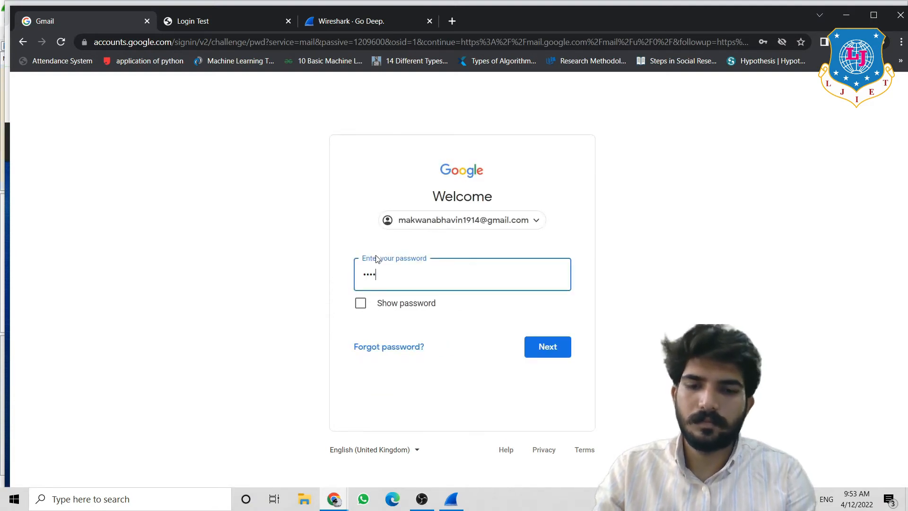
pyautogui.write('****')
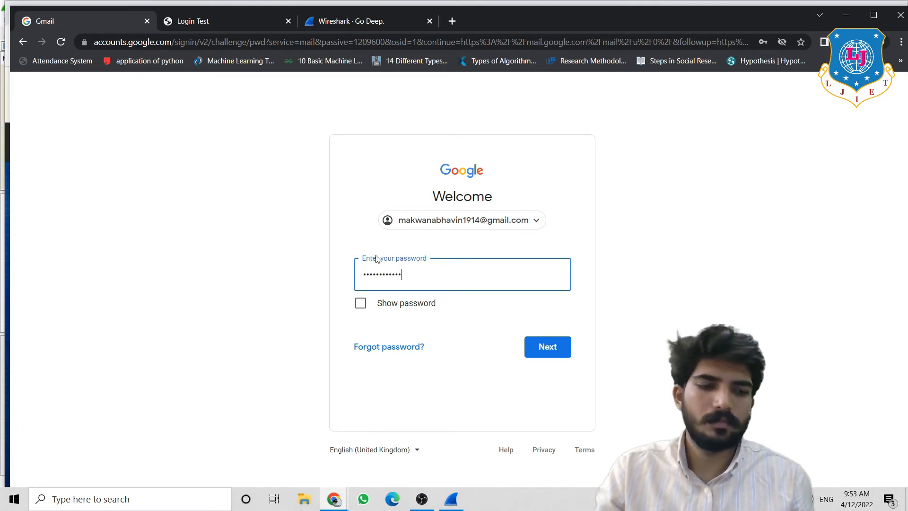
pyautogui.press('Return')
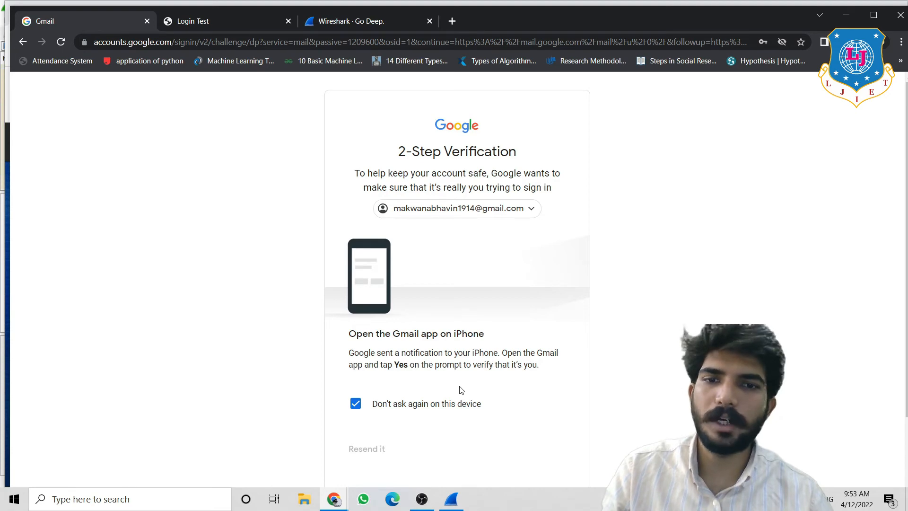
# - Stop the live capture and apply the display filter tcp contains gmail
pyautogui.click(444, 499)
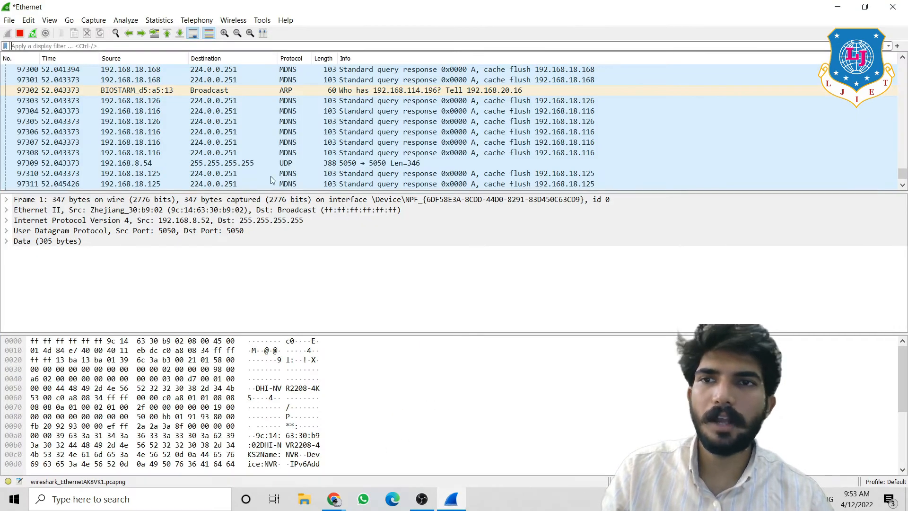
pyautogui.click(19, 34)
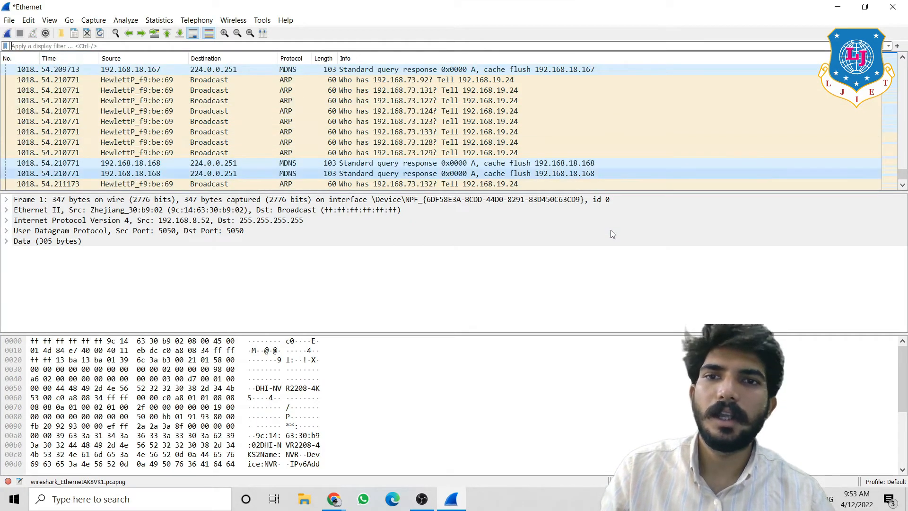
pyautogui.moveTo(903, 179); pyautogui.dragTo(901, 59)
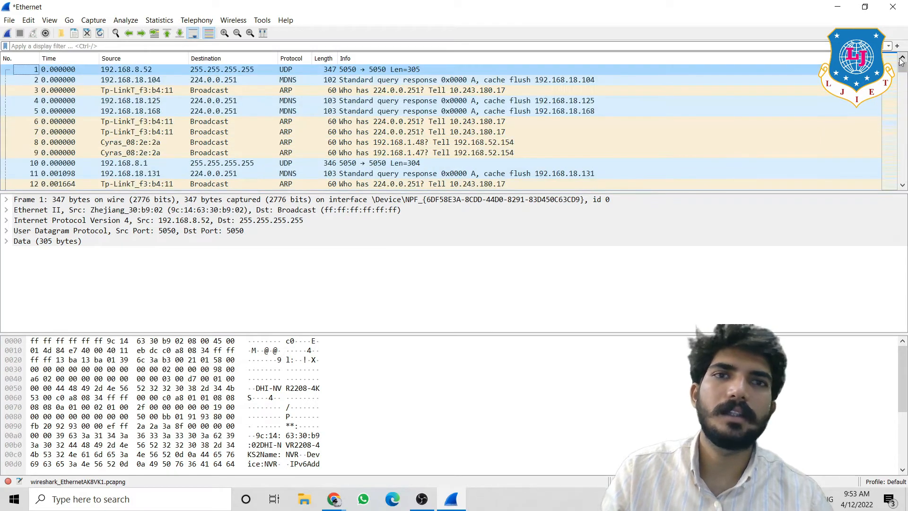
pyautogui.click(678, 47)
pyautogui.write('tcp con')
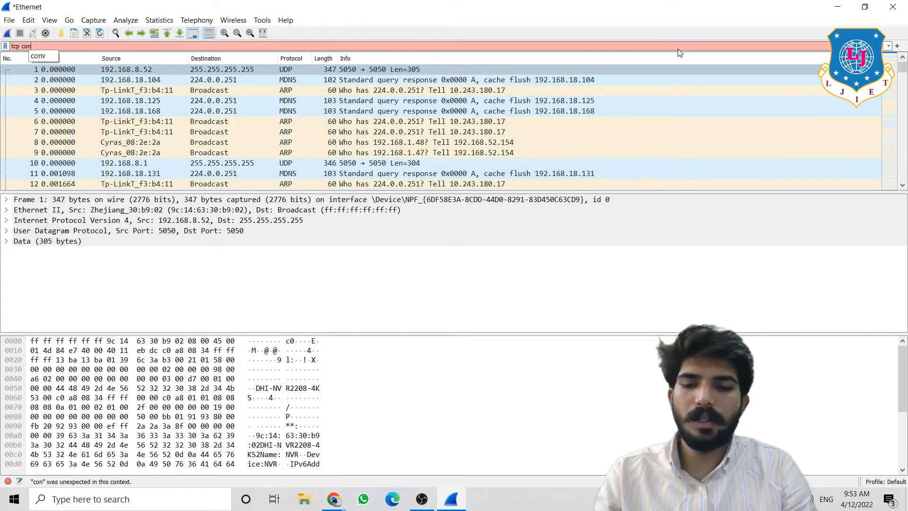
pyautogui.write('tains gmail.com')
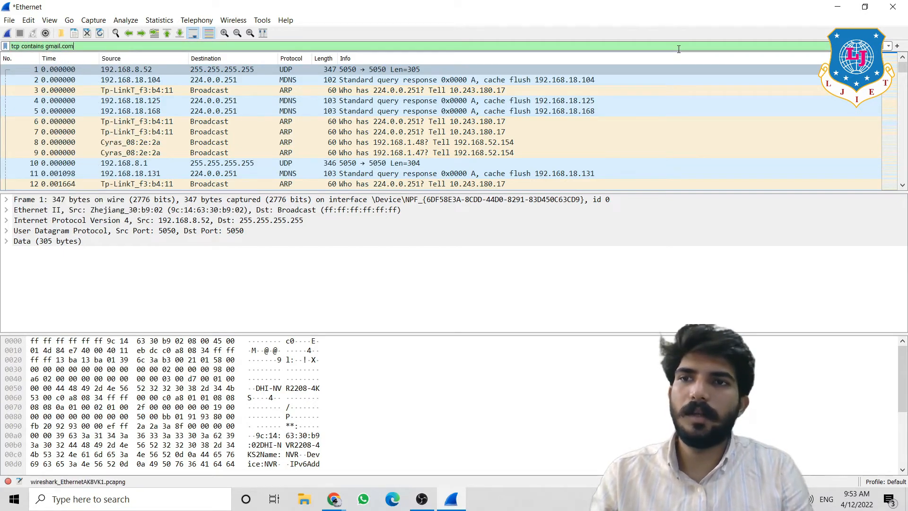
pyautogui.press('Return')
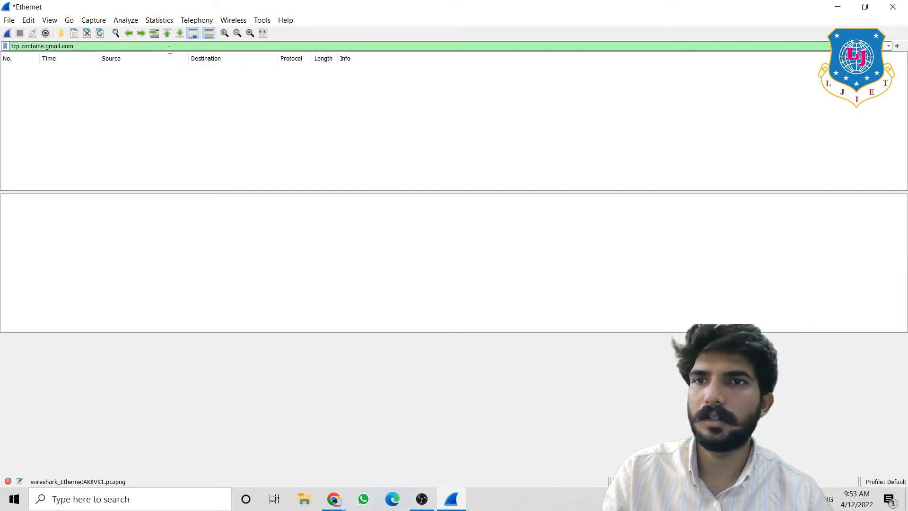
# - Try filtering on part of the account username, then apply tcp contains google instead
pyautogui.press('BackSpace')
pyautogui.press('BackSpace')
pyautogui.press('BackSpace')
pyautogui.press('BackSpace')
pyautogui.press('BackSpace')
pyautogui.press('BackSpace')
pyautogui.press('BackSpace')
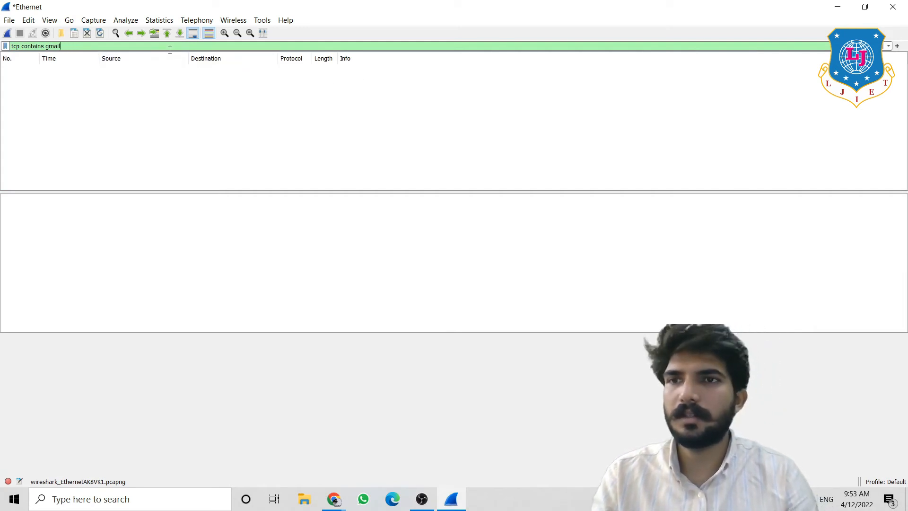
pyautogui.press('BackSpace')
pyautogui.press('BackSpace')
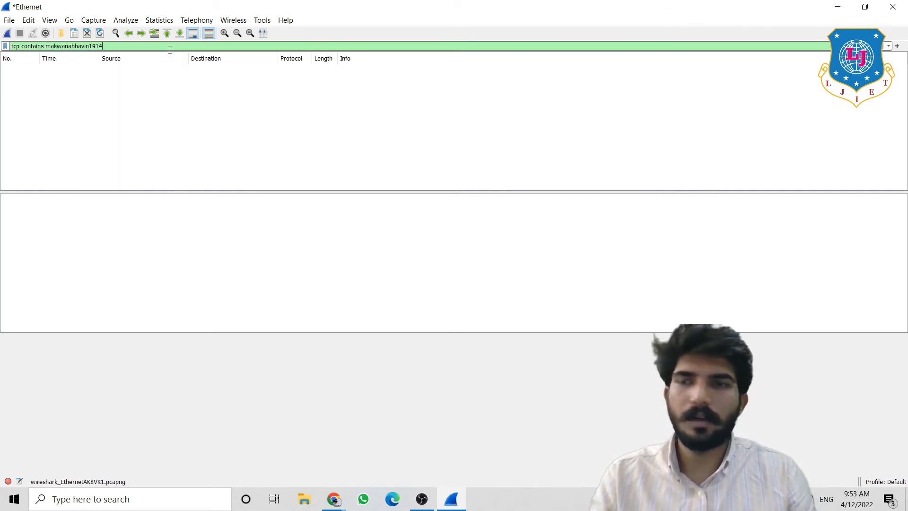
pyautogui.press('Return')
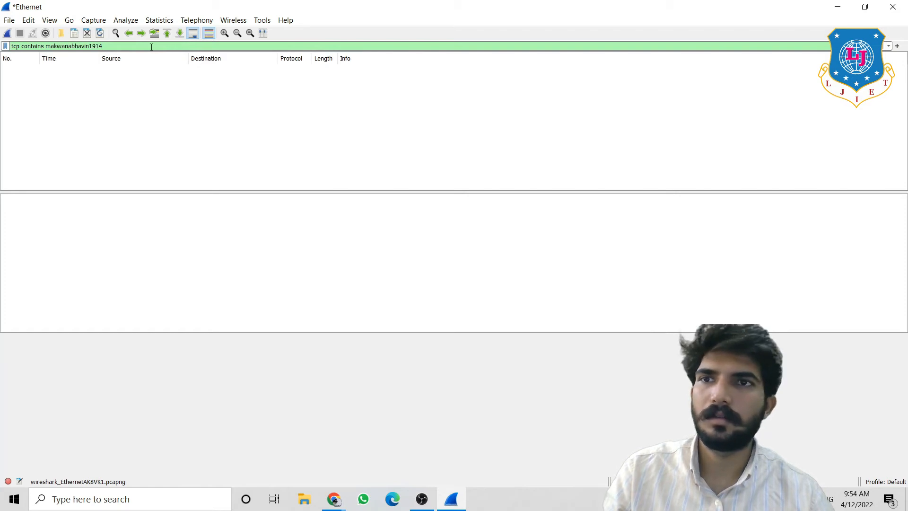
pyautogui.moveTo(151, 47); pyautogui.dragTo(55, 50)
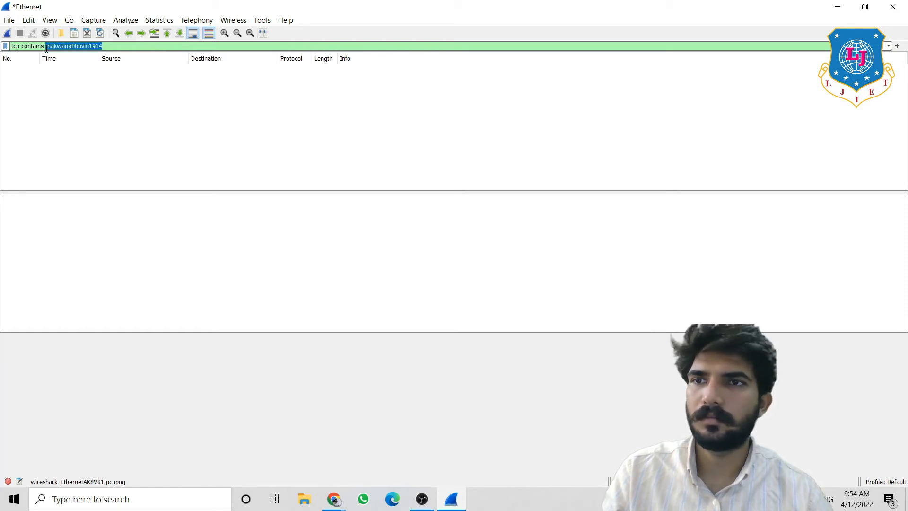
pyautogui.press('BackSpace')
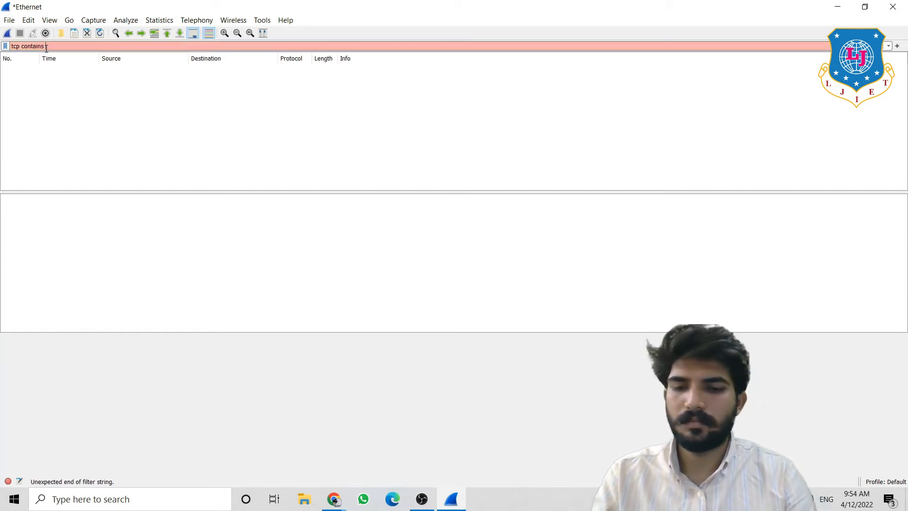
pyautogui.write('google')
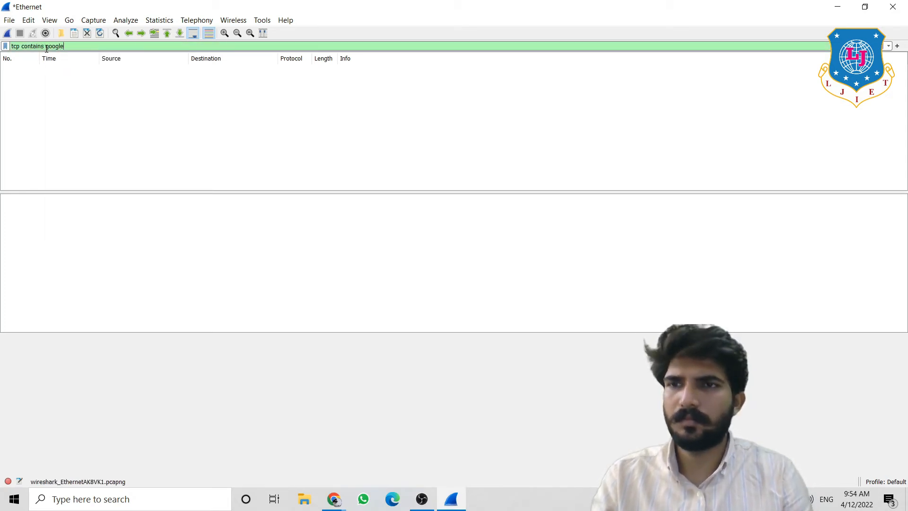
pyautogui.press('Return')
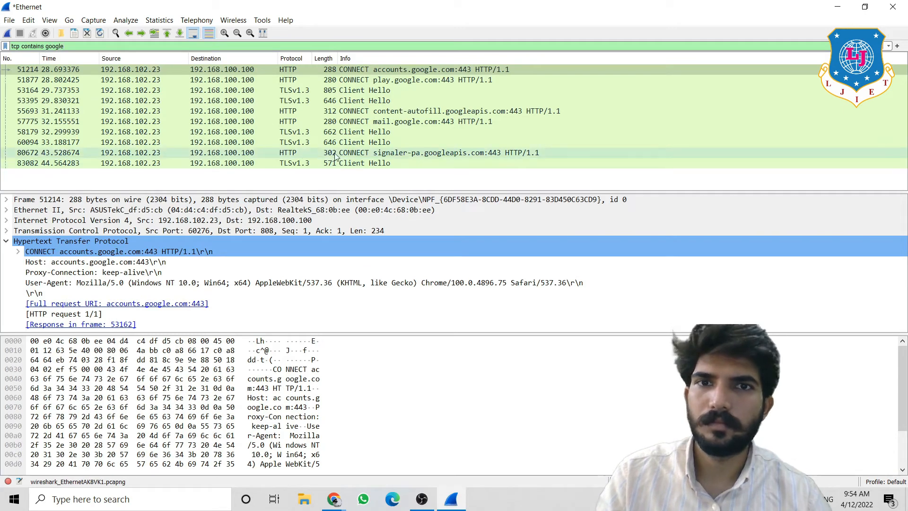
# - Inspect the mail.google.com and accounts.google.com CONNECT packets' User-Agent bytes and enlarge the packet list
pyautogui.click(364, 122)
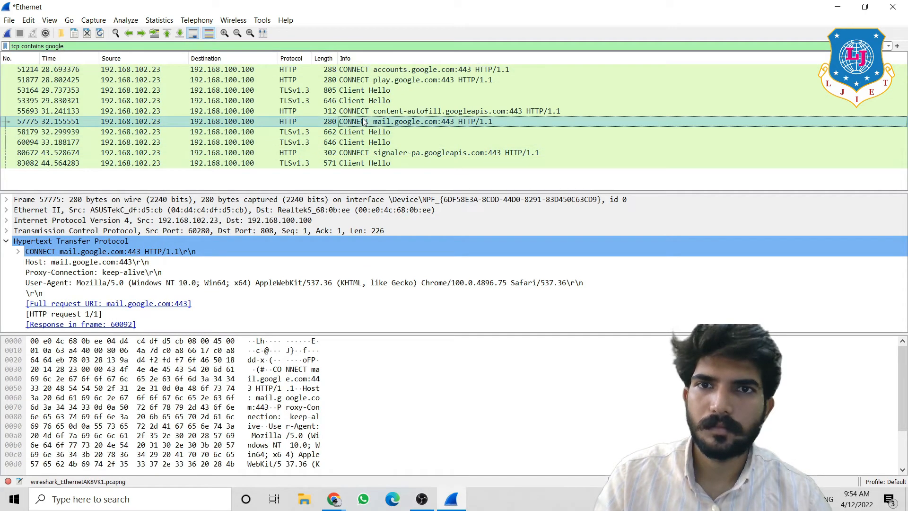
pyautogui.click(413, 71)
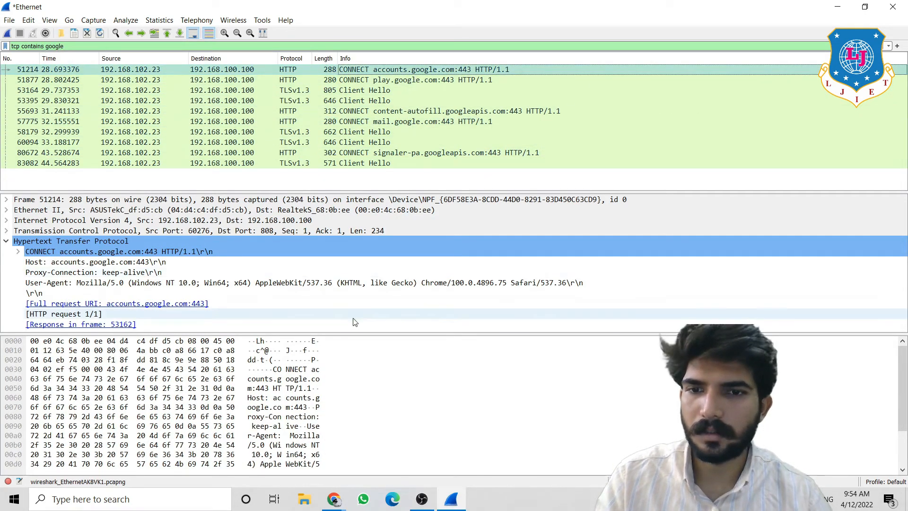
pyautogui.moveTo(354, 334); pyautogui.dragTo(351, 181)
pyautogui.click(307, 303)
pyautogui.click(304, 320)
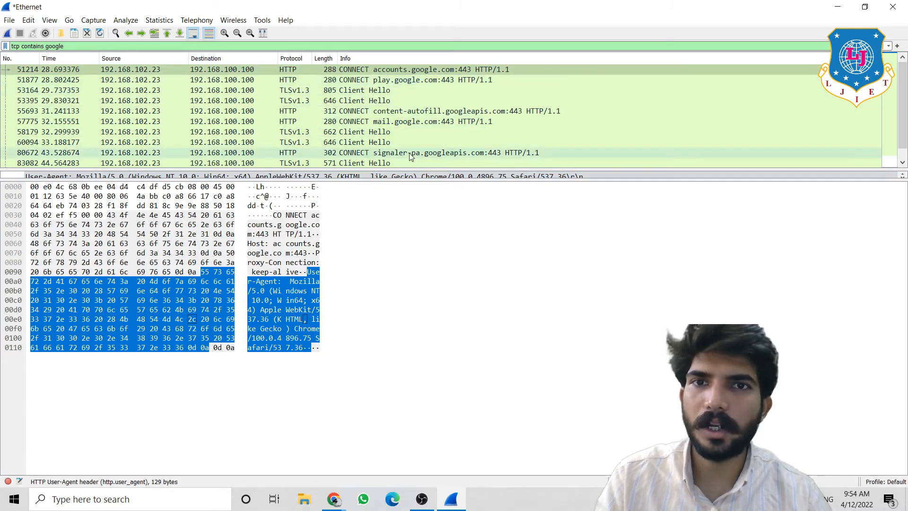
pyautogui.moveTo(407, 170); pyautogui.dragTo(407, 274)
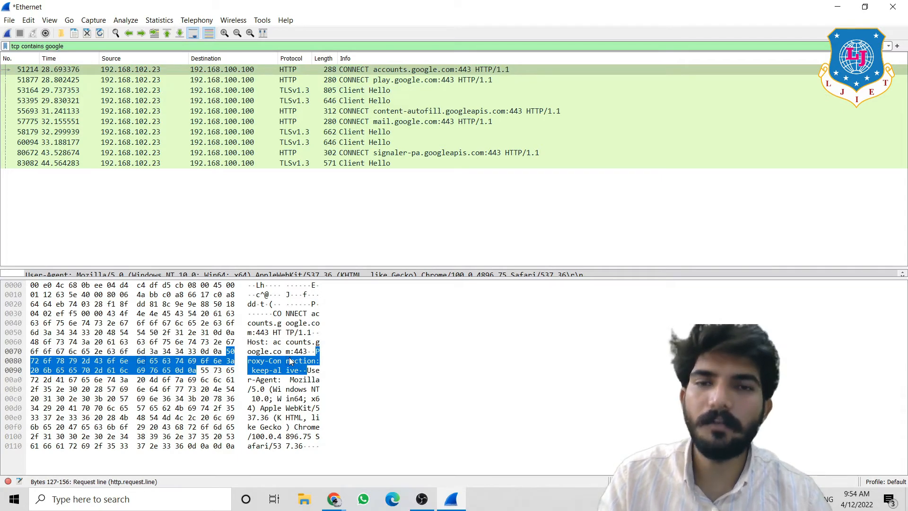
# - Inspect the play.google.com and content-autofill CONNECT packets, then check Chrome's Gmail verification page
pyautogui.click(434, 80)
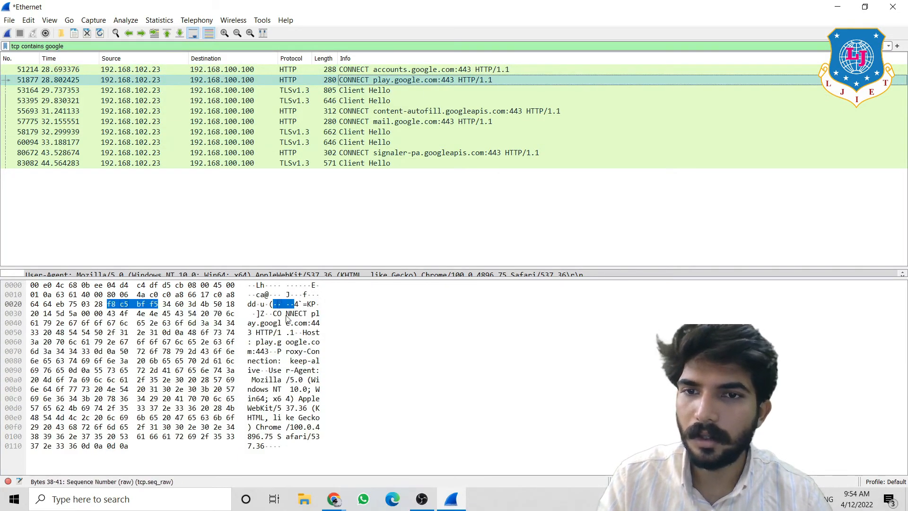
pyautogui.click(403, 113)
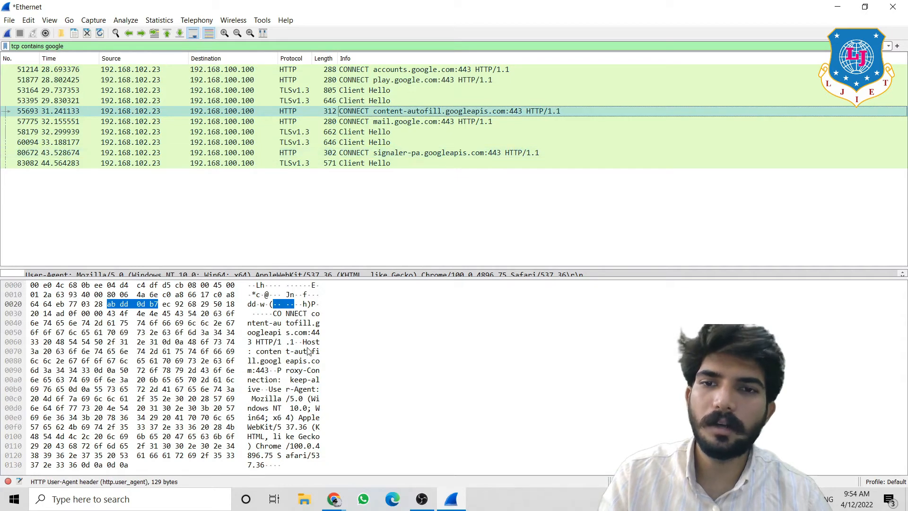
pyautogui.click(333, 499)
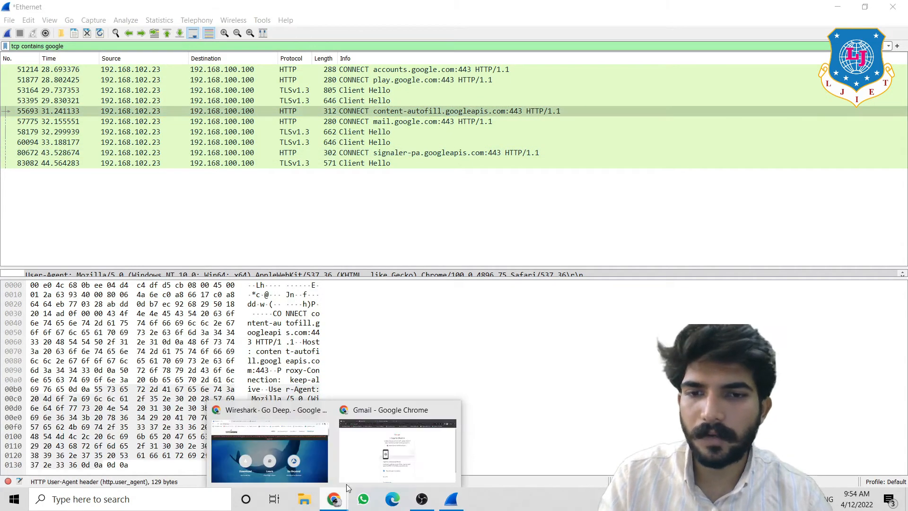
pyautogui.click(352, 477)
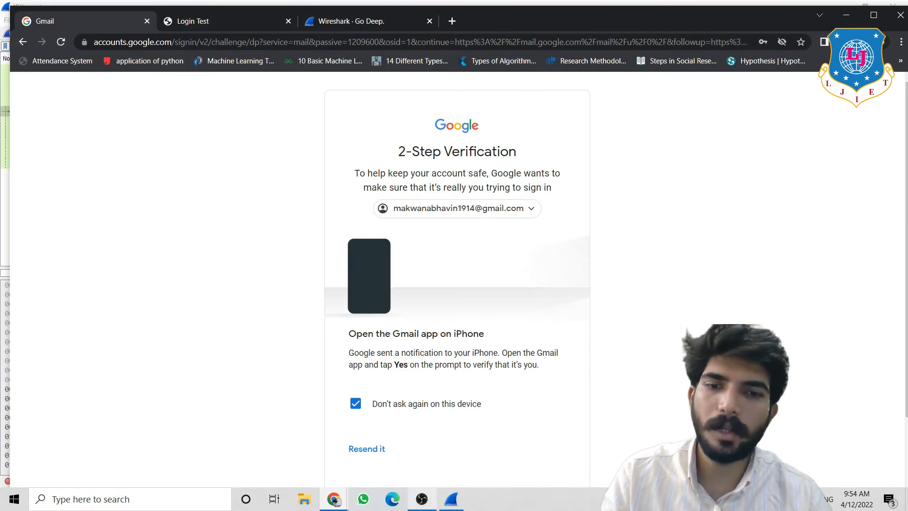
# - Reinspect the mail.google.com CONNECT packet and highlight its User-Agent header bytes
pyautogui.click(440, 504)
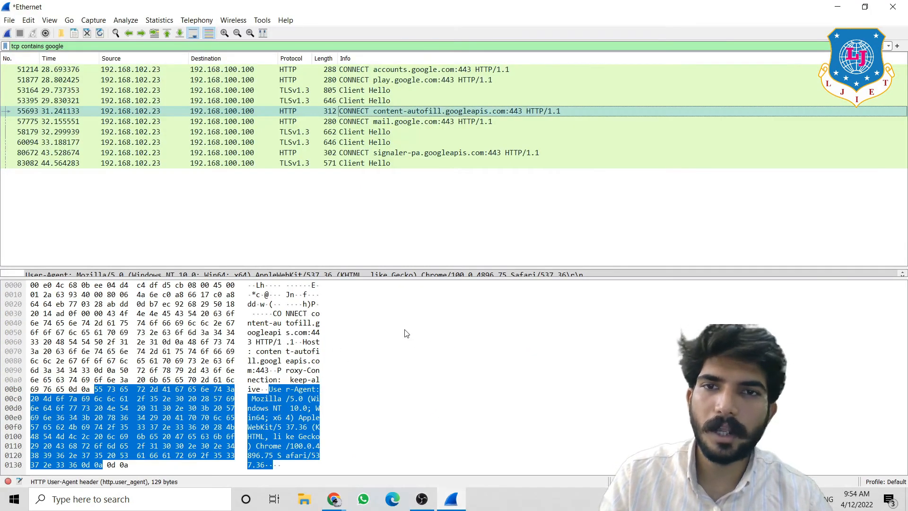
pyautogui.click(411, 113)
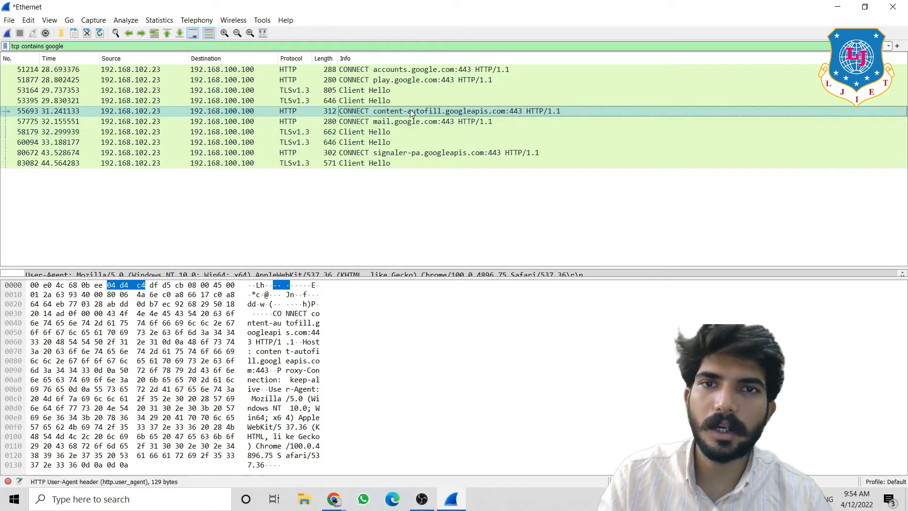
pyautogui.click(448, 122)
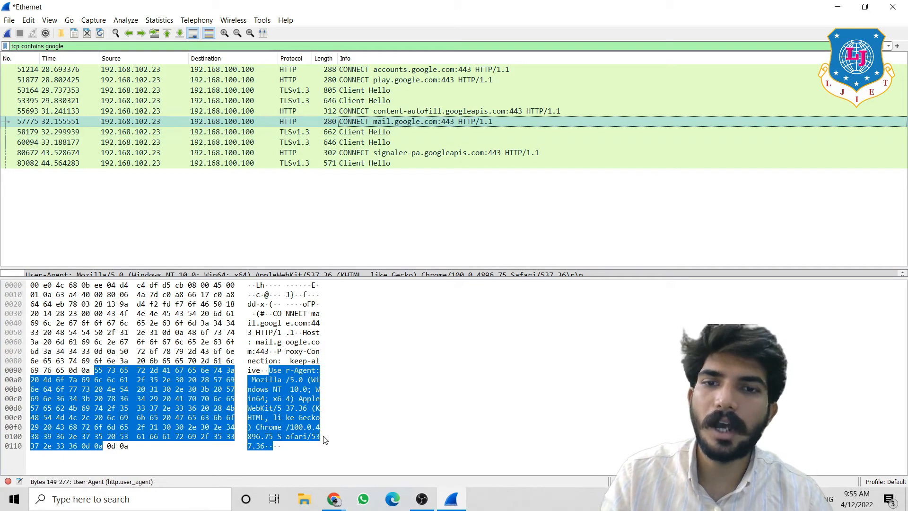
pyautogui.click(336, 502)
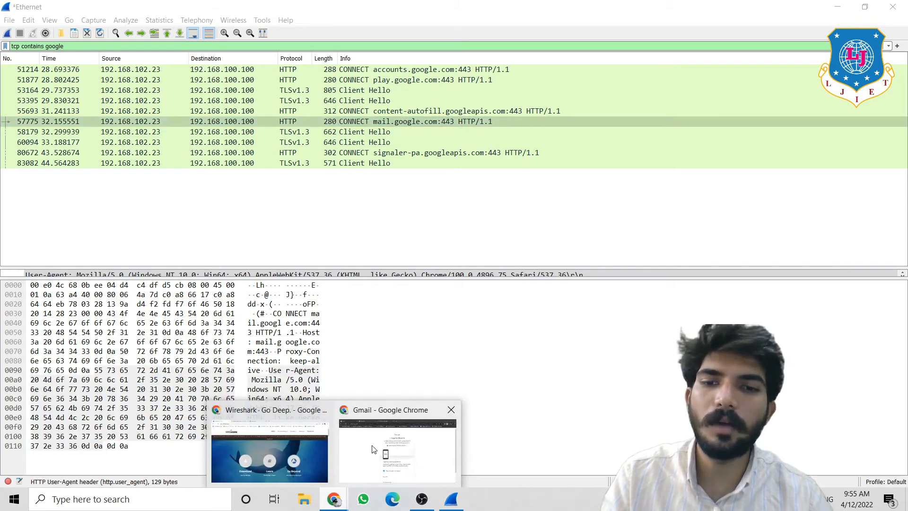
pyautogui.click(397, 447)
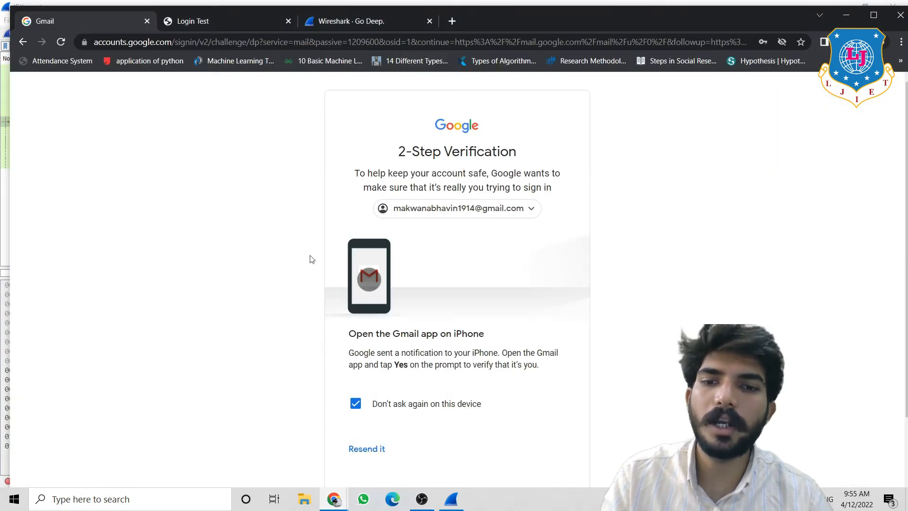
pyautogui.click(452, 498)
pyautogui.click(296, 388)
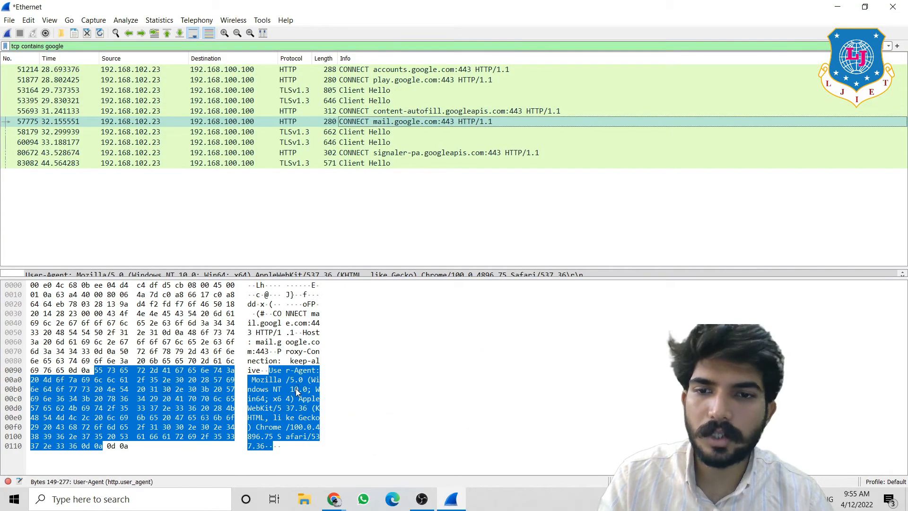
# - Open the mail.google.com CONNECT packet in its own window, examine its Proxy-Connection bytes, then close it
pyautogui.doubleClick(360, 122)
pyautogui.click(389, 306)
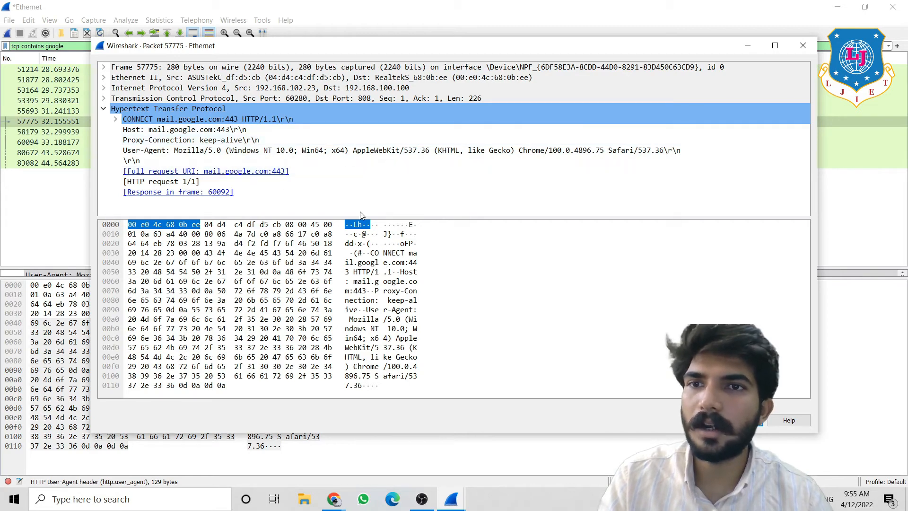
pyautogui.moveTo(391, 215); pyautogui.dragTo(385, 353)
pyautogui.click(802, 45)
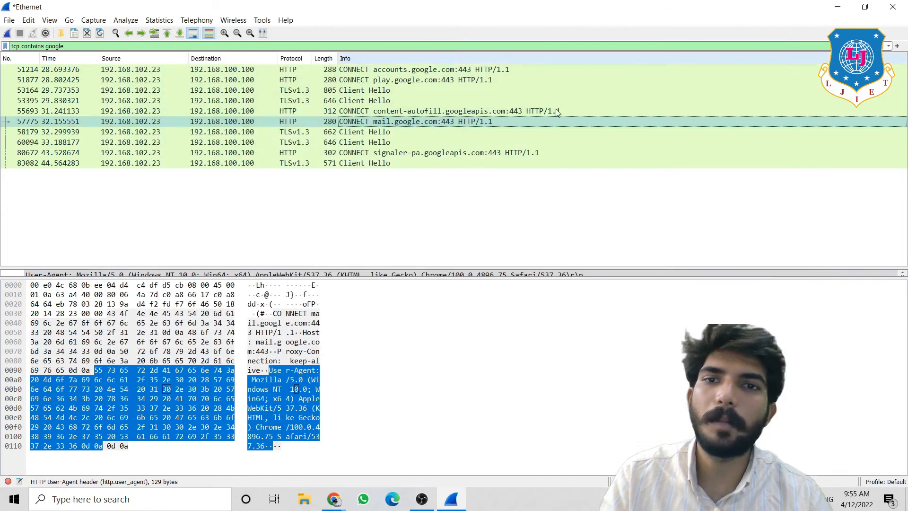
# - View the signaler-pa CONNECT packet and Client Hello 83082 with its TLS section expanded
pyautogui.doubleClick(433, 152)
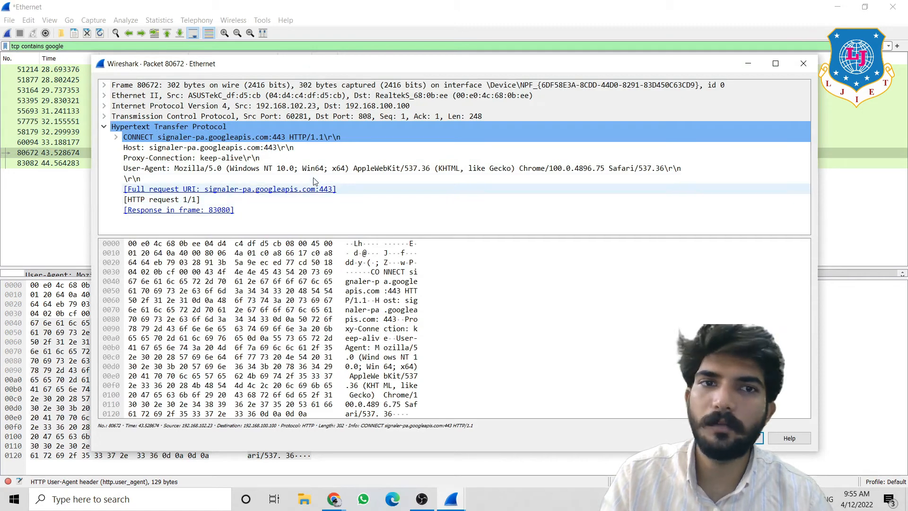
pyautogui.click(798, 64)
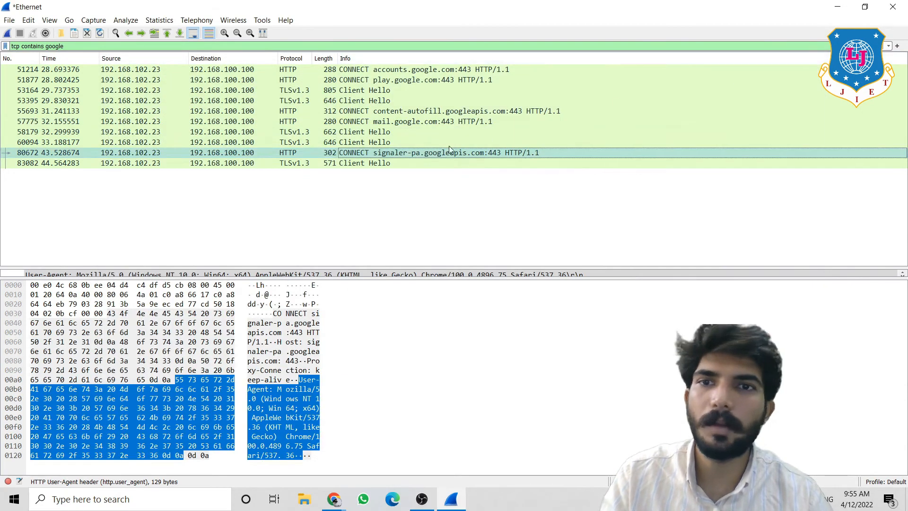
pyautogui.doubleClick(449, 162)
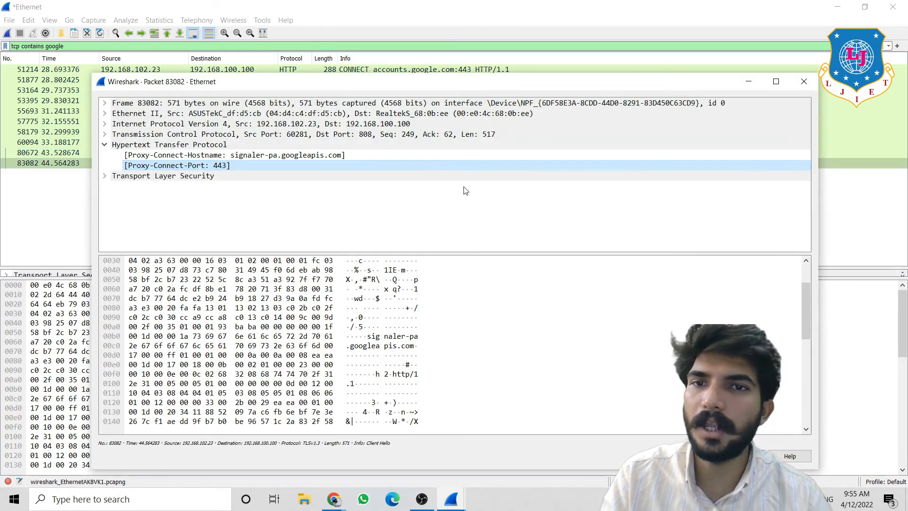
pyautogui.click(104, 176)
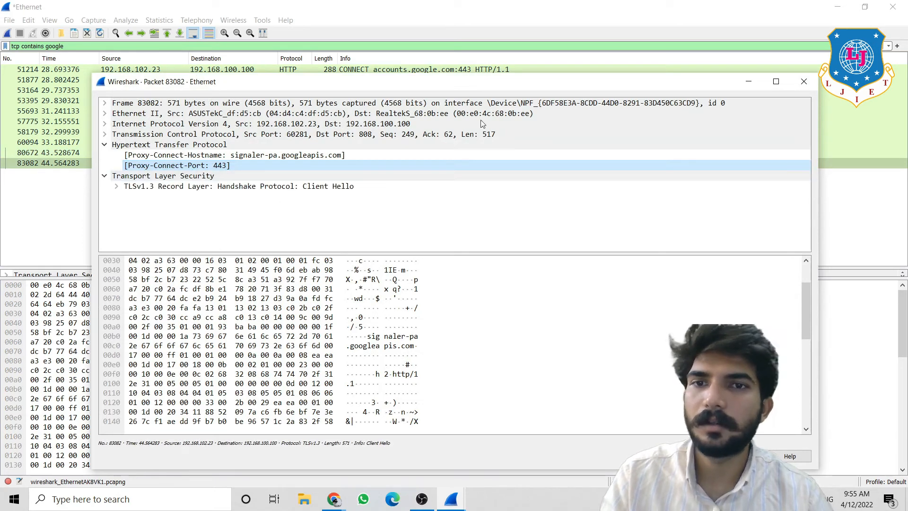
pyautogui.click(804, 81)
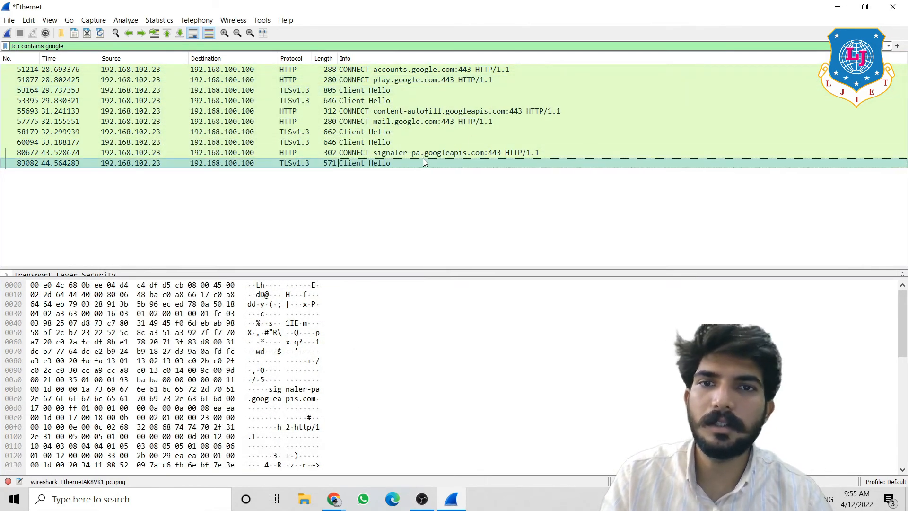
pyautogui.doubleClick(416, 161)
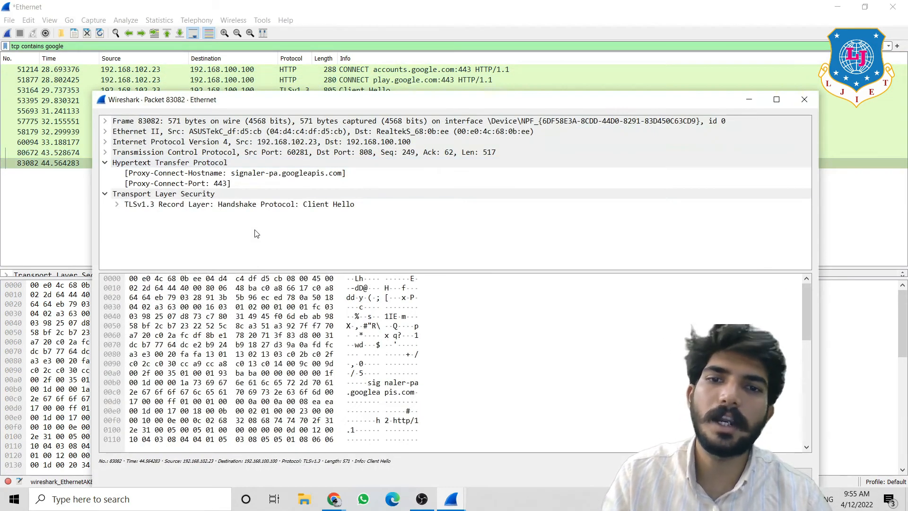
pyautogui.click(804, 99)
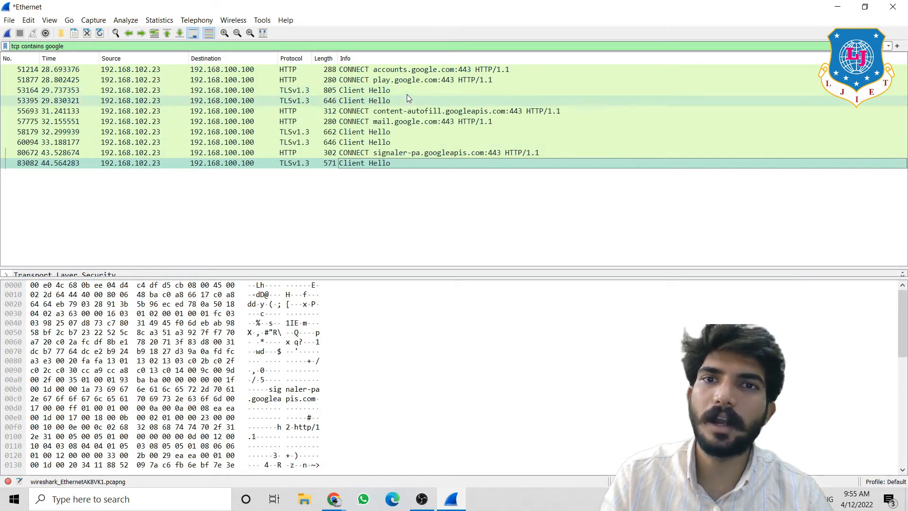
# - Open and close the mail.google.com and accounts.google.com (51214) CONNECT packet windows
pyautogui.doubleClick(419, 121)
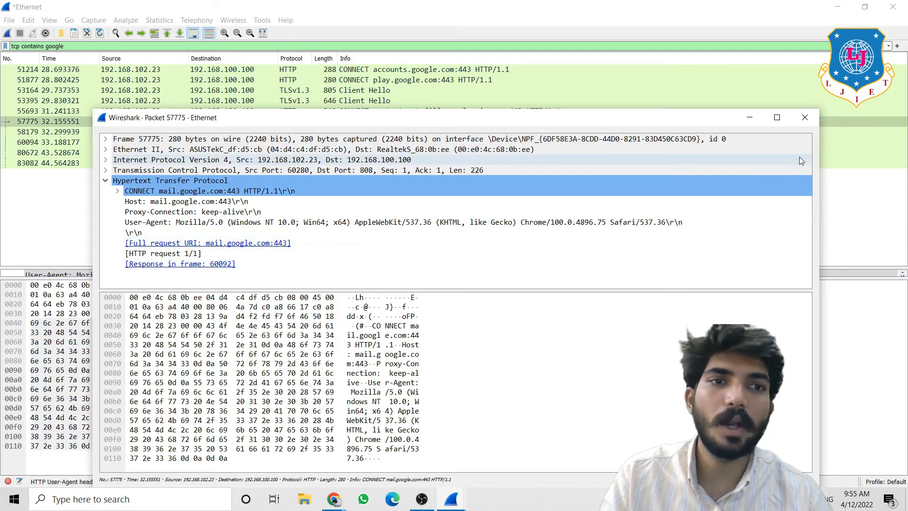
pyautogui.click(807, 116)
pyautogui.click(478, 71)
pyautogui.doubleClick(479, 73)
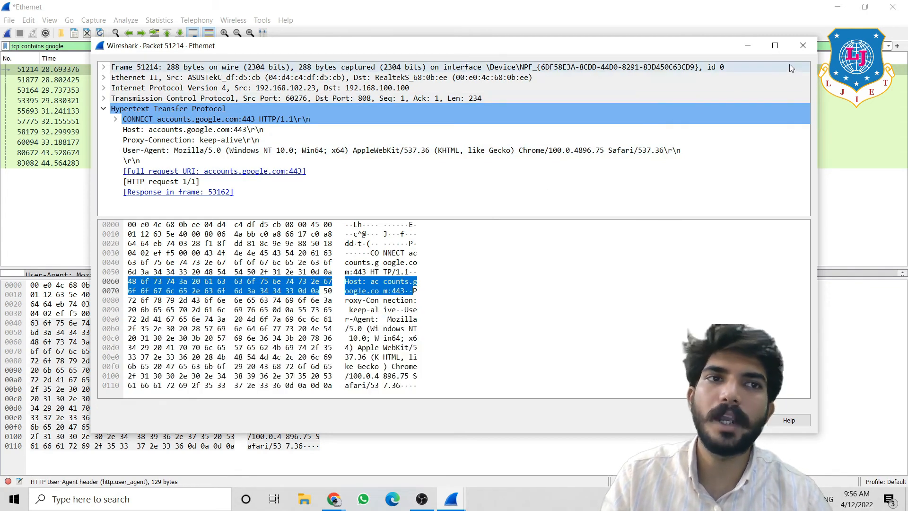
pyautogui.click(803, 47)
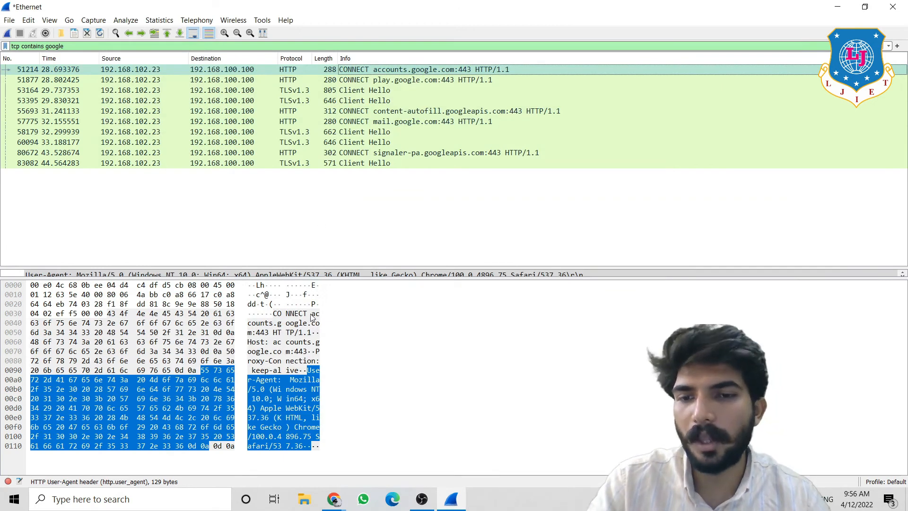
pyautogui.click(334, 498)
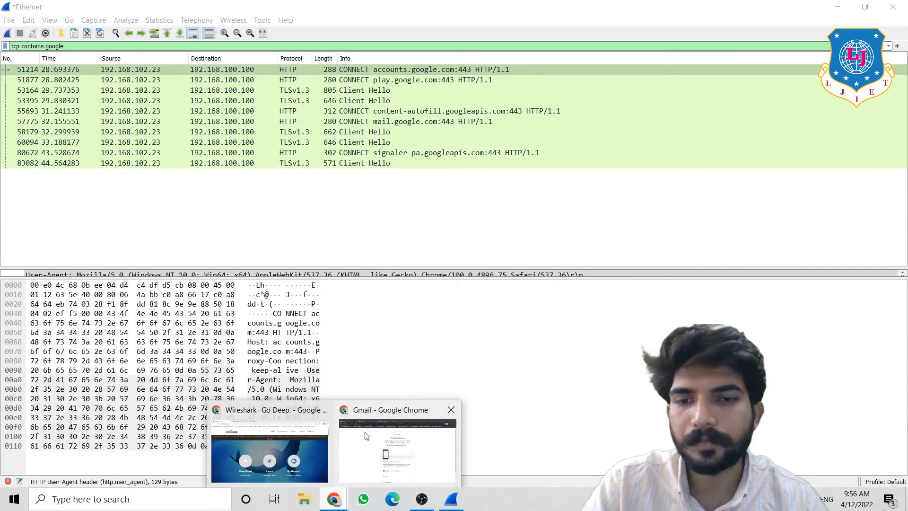
pyautogui.click(397, 449)
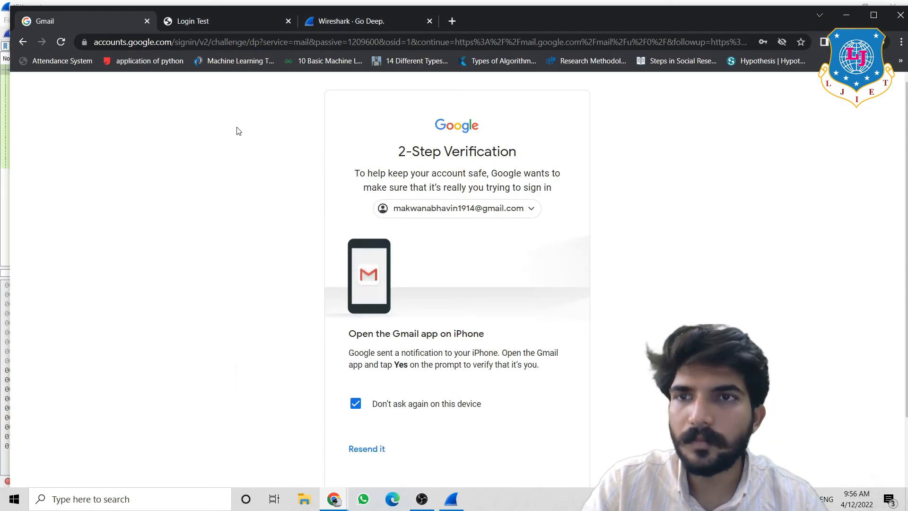
pyautogui.click(86, 46)
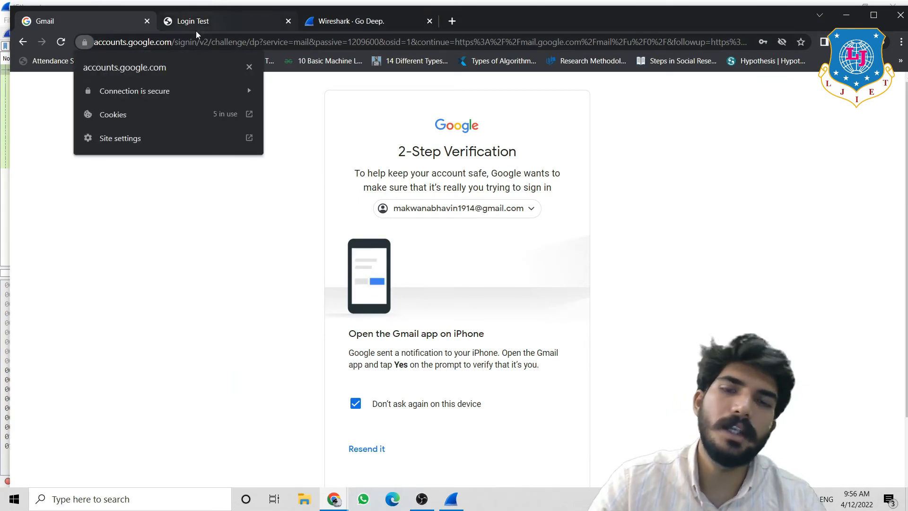
pyautogui.click(208, 21)
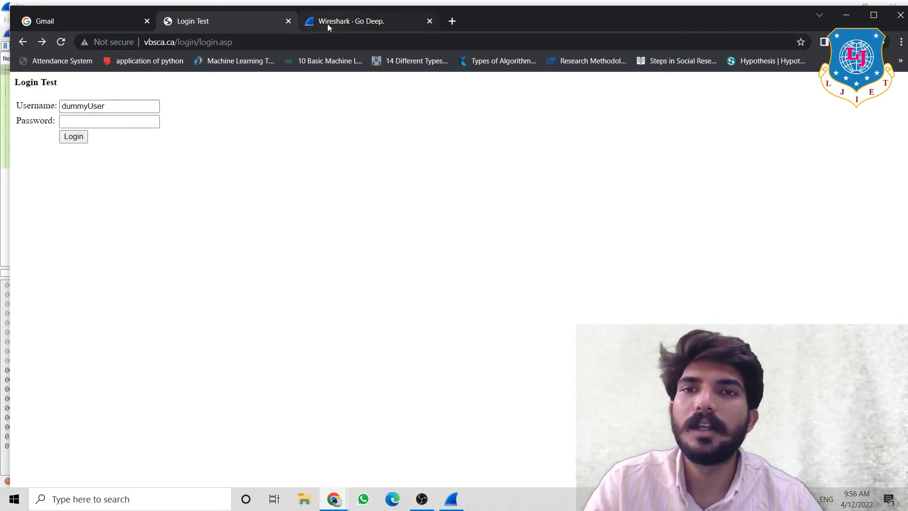
pyautogui.click(467, 502)
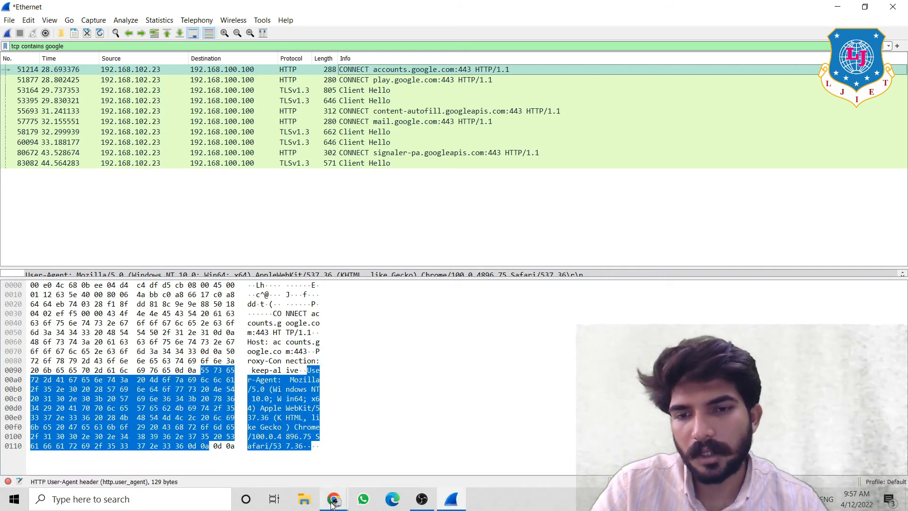
# - Glance at the wireshark.org tab in Chrome, then select the entire 'tcp contains google' filter text in Wireshark
pyautogui.click(334, 499)
pyautogui.click(296, 444)
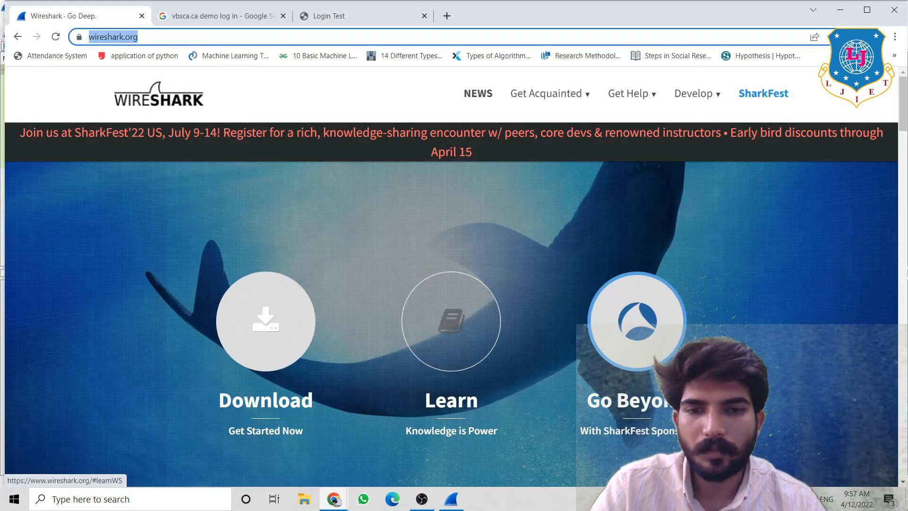
pyautogui.moveTo(453, 501)
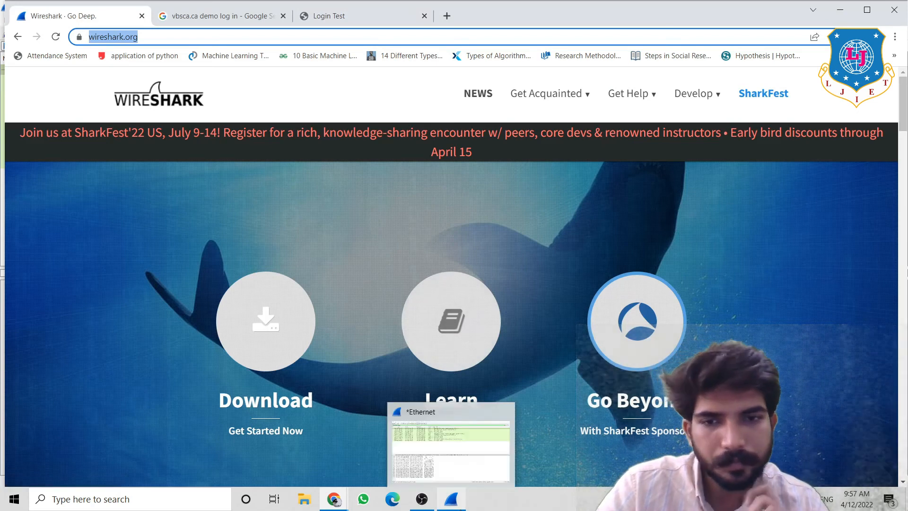
pyautogui.click(454, 502)
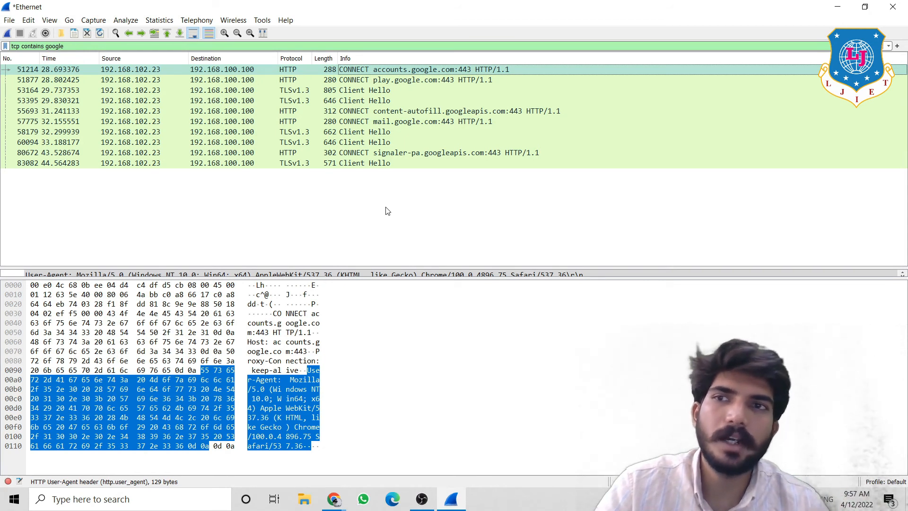
pyautogui.click(187, 45)
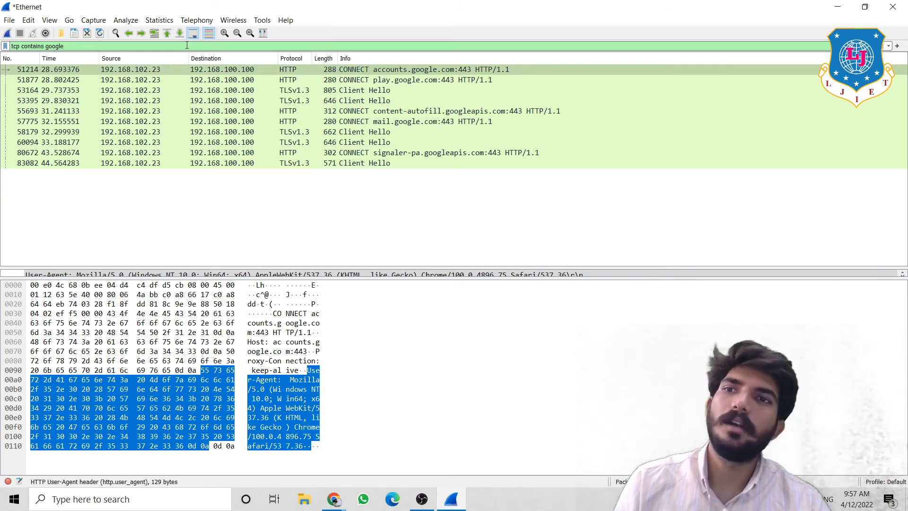
pyautogui.moveTo(89, 43); pyautogui.dragTo(10, 45)
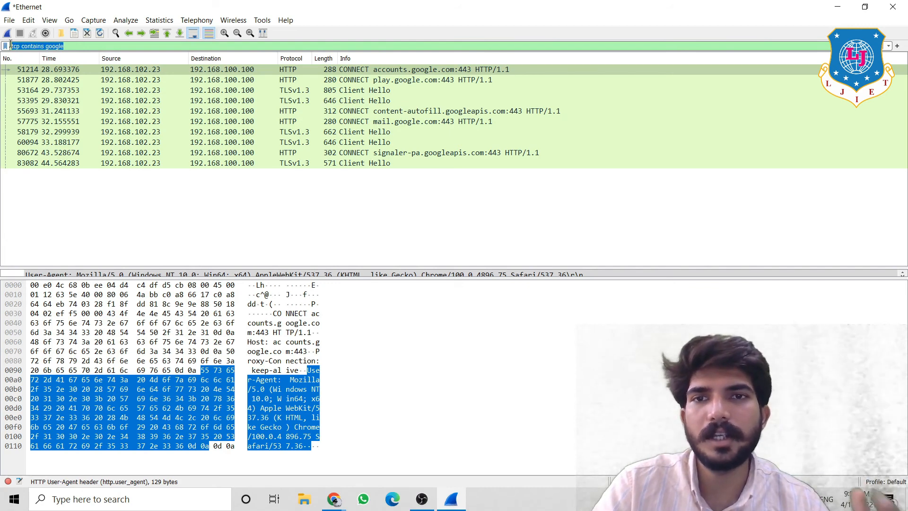
# - Delete the 'tcp contains google' filter, apply the empty filter, and select ARP packet 98091
pyautogui.press('BackSpace')
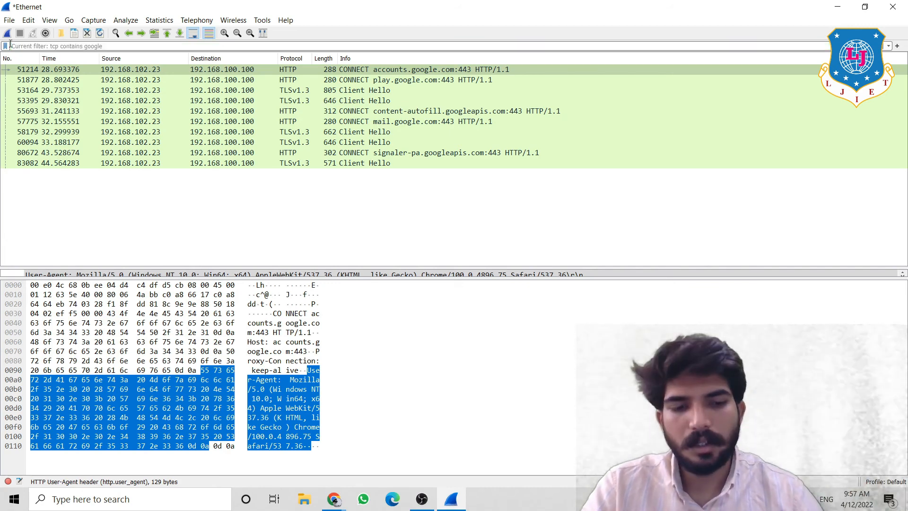
pyautogui.press('Return')
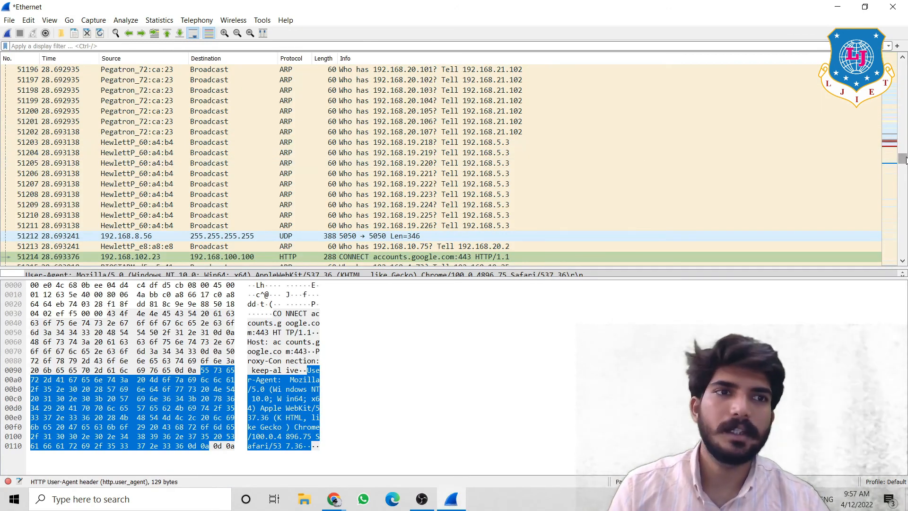
pyautogui.moveTo(903, 161); pyautogui.dragTo(892, 245)
pyautogui.click(572, 204)
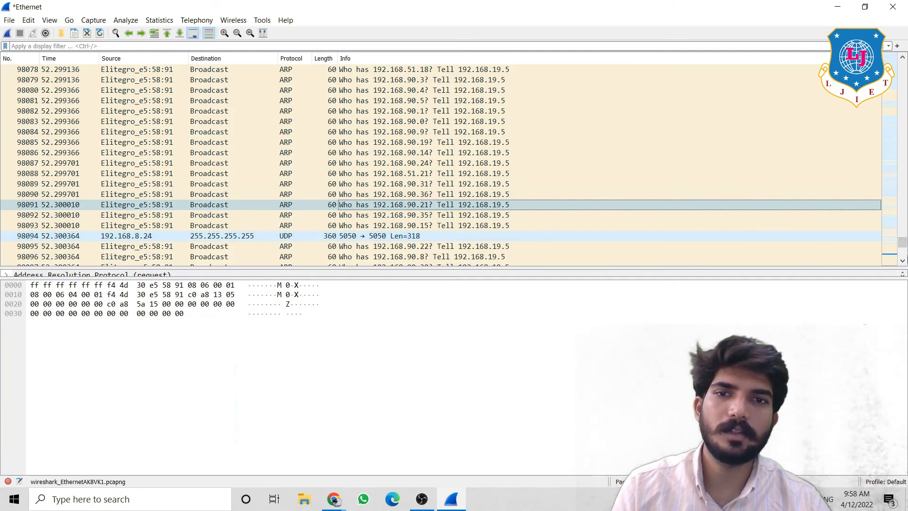
# - Scroll through the full unfiltered packet list of ARP, MDNS and broadcast traffic
pyautogui.scroll(-7, 903, 258)
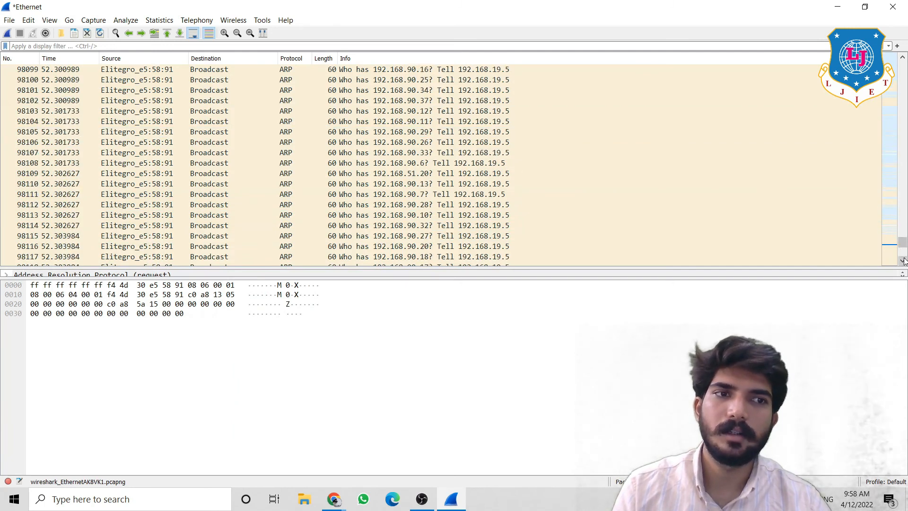
pyautogui.moveTo(903, 245); pyautogui.dragTo(903, 259)
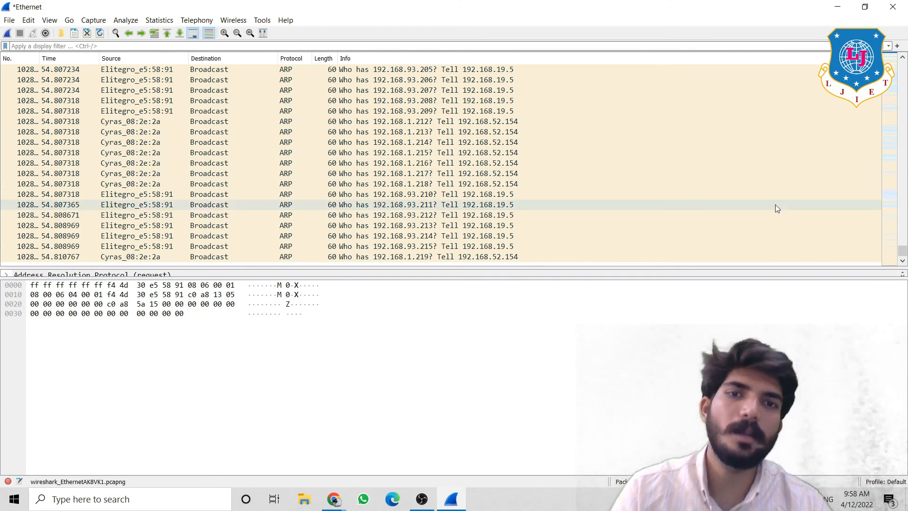
pyautogui.moveTo(903, 251); pyautogui.dragTo(900, 209)
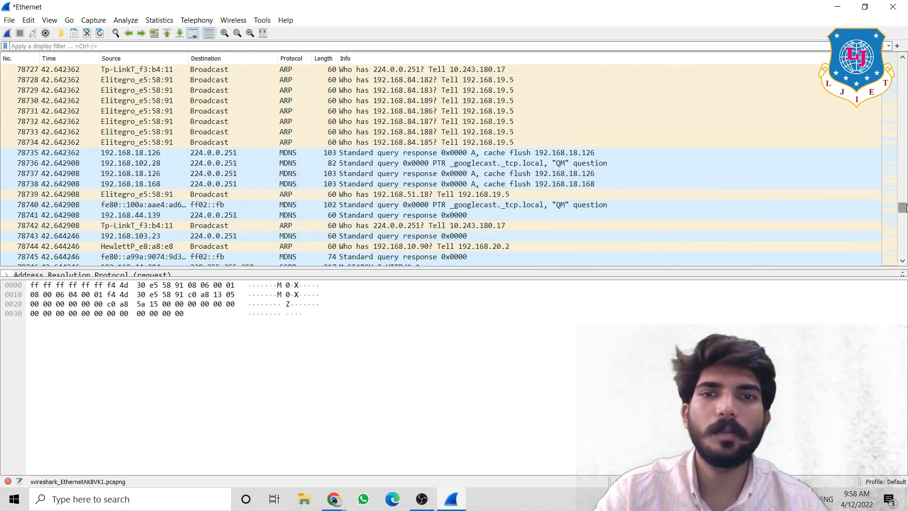
pyautogui.moveTo(901, 209); pyautogui.dragTo(905, 167)
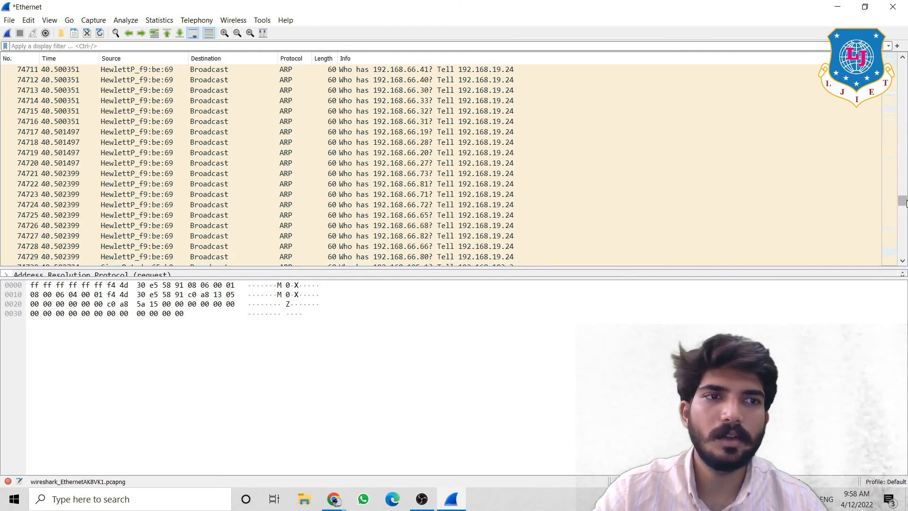
pyautogui.moveTo(902, 201); pyautogui.dragTo(905, 159)
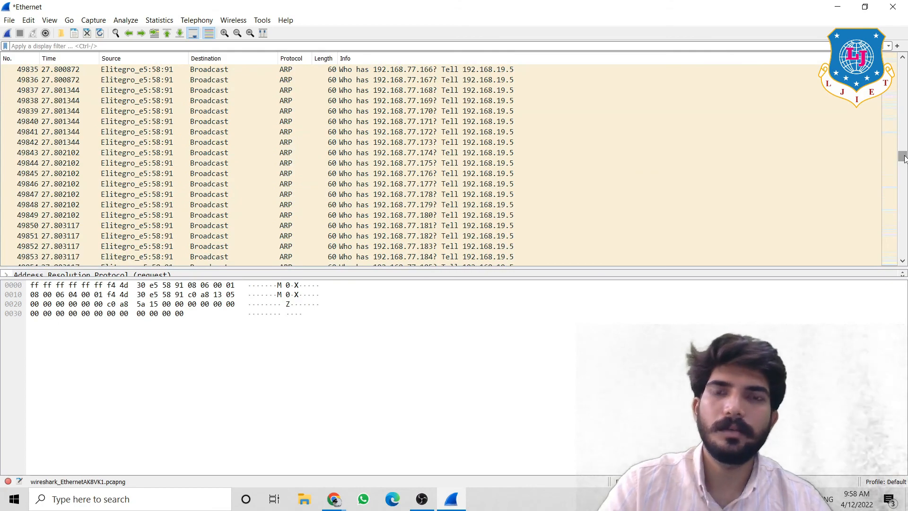